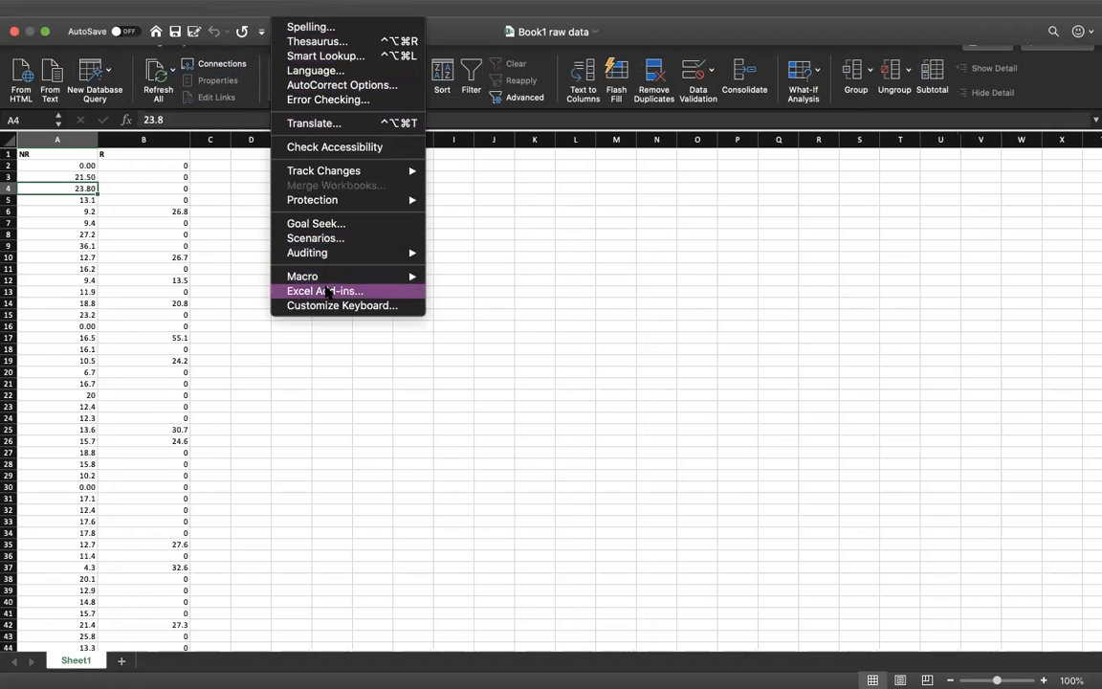
Step: Enable the Analysis ToolPak add-in
click(327, 291)
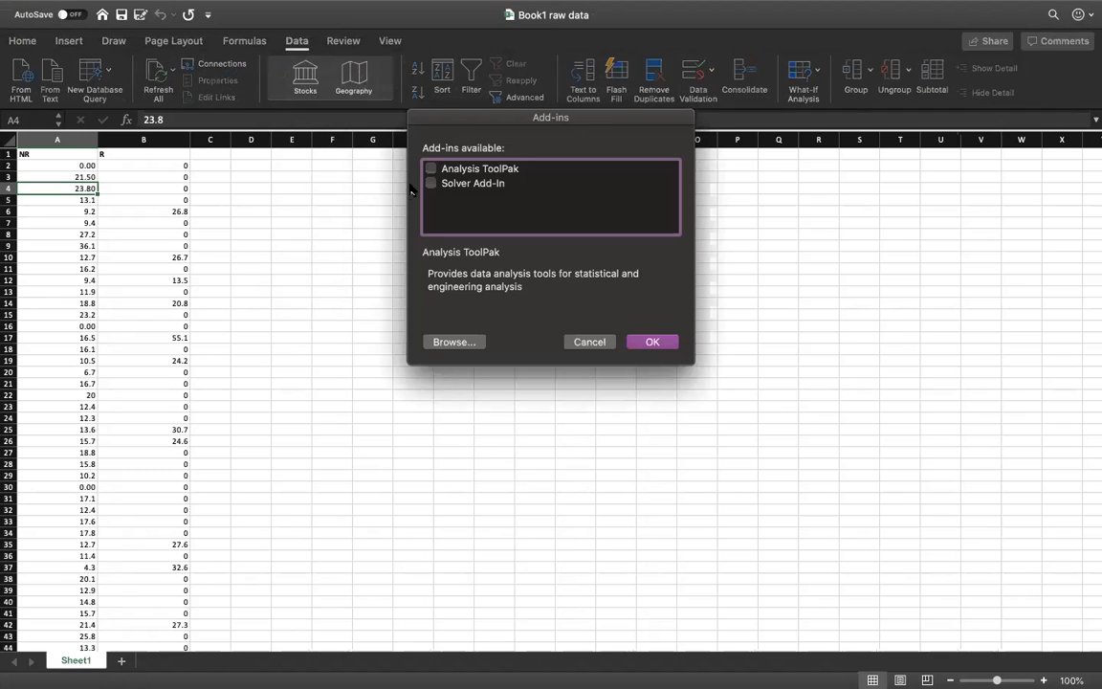
click(431, 170)
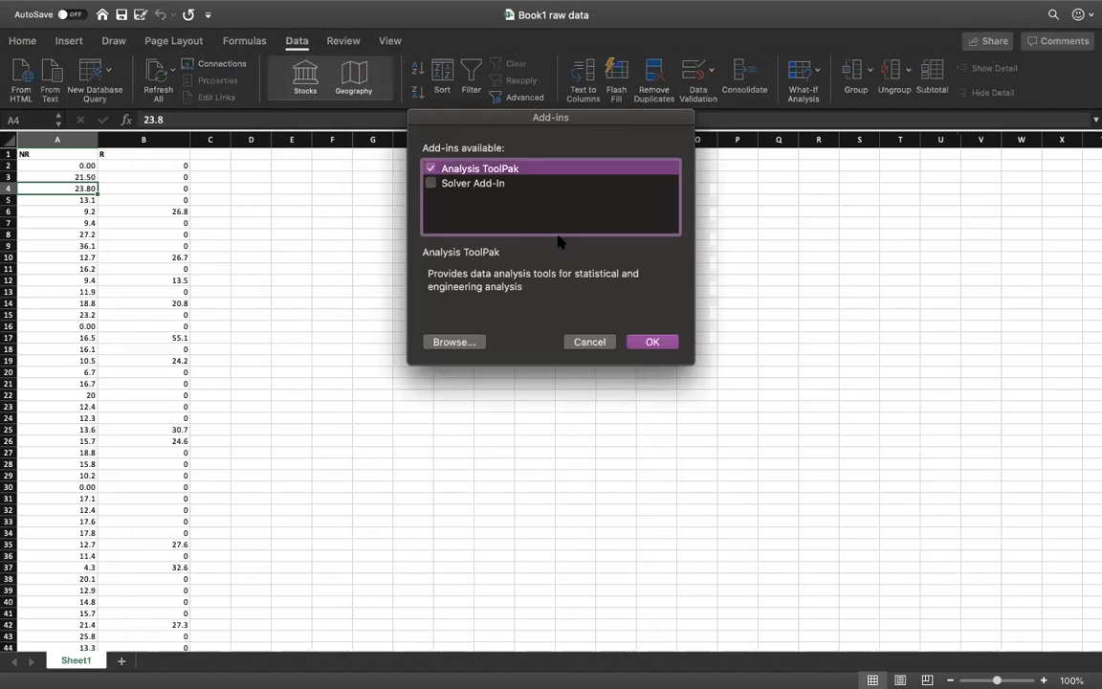
click(652, 342)
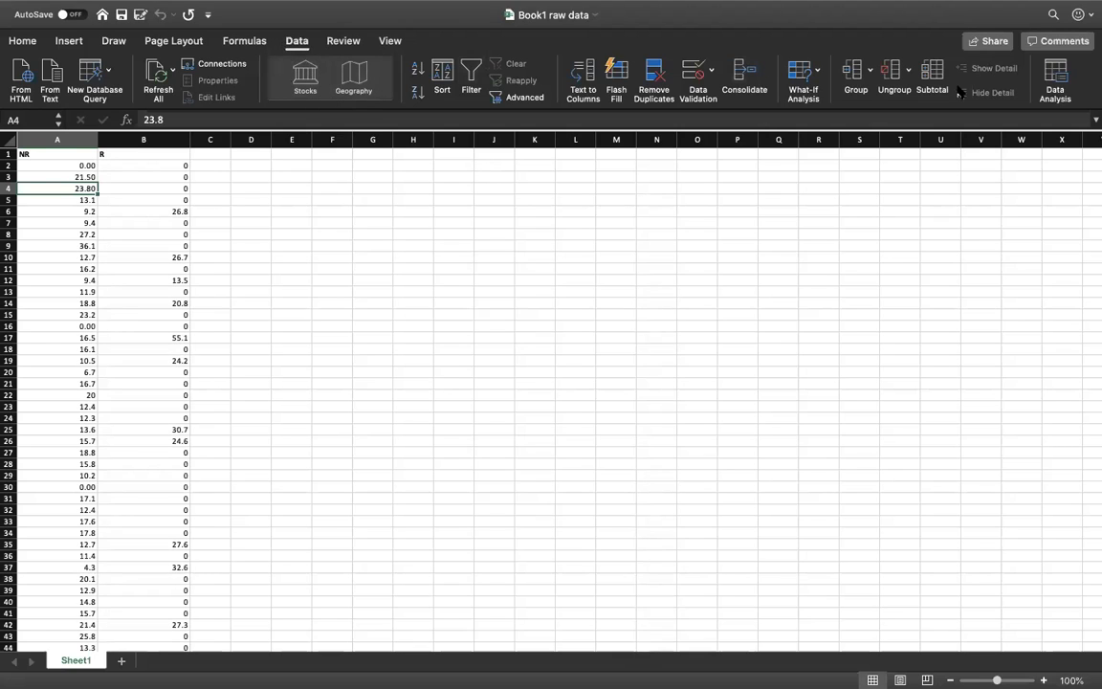
Step: Start the t-Test: Two-Sample Assuming Equal Variances from the data analysis tools
click(1058, 77)
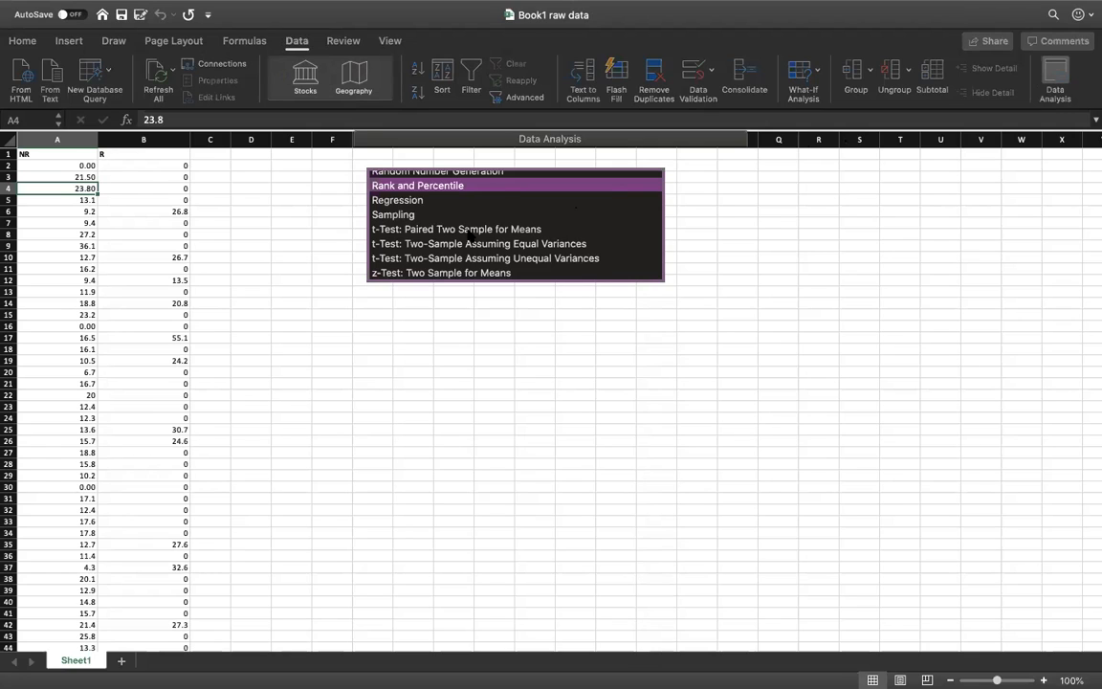
scroll(468, 233, up, 5)
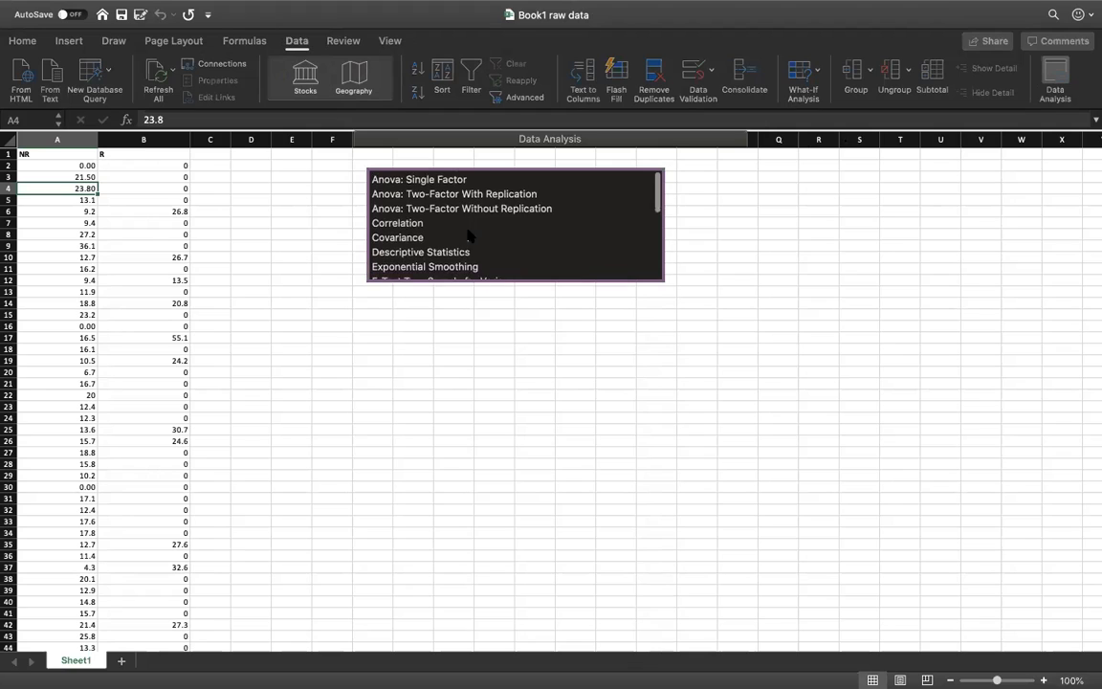
scroll(469, 232, down, 5)
click(449, 247)
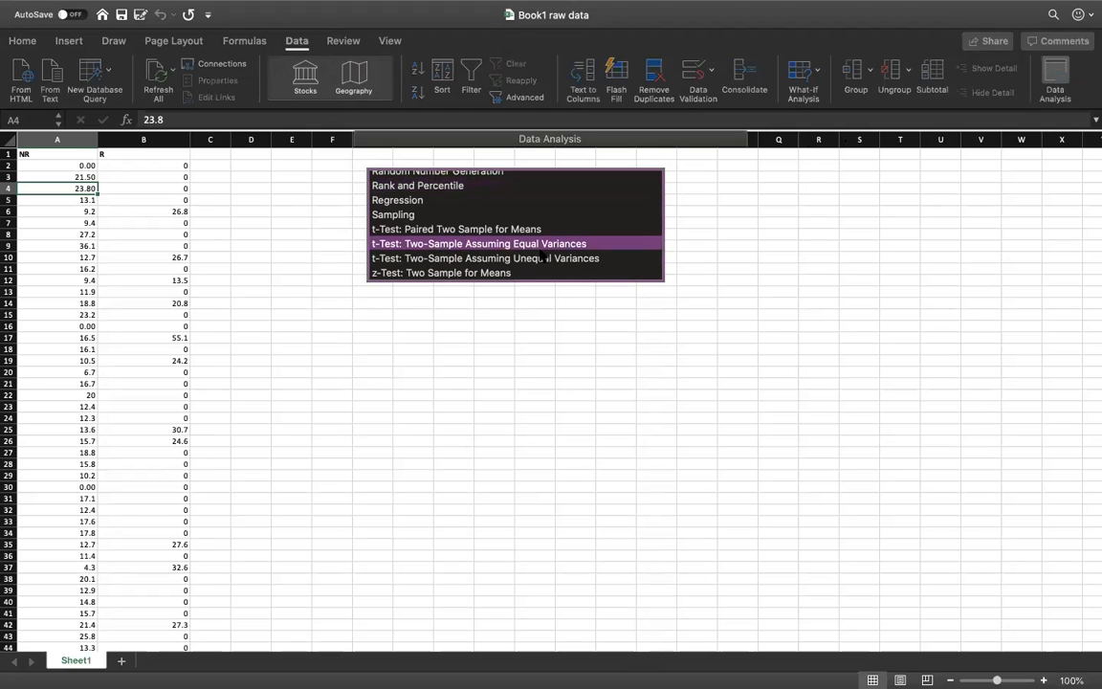
click(698, 170)
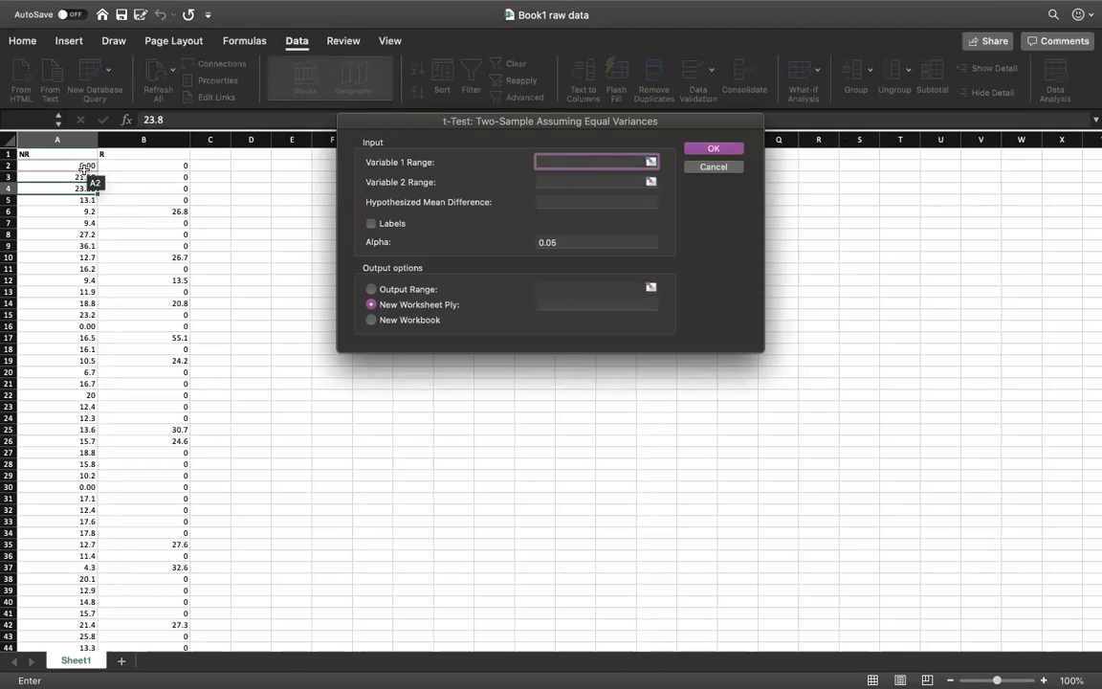
Step: Run the t-test with A2:A52 as variable 1 and B2:B109 as variable 2, sending the output to a new worksheet
drag(84, 167, 54, 369)
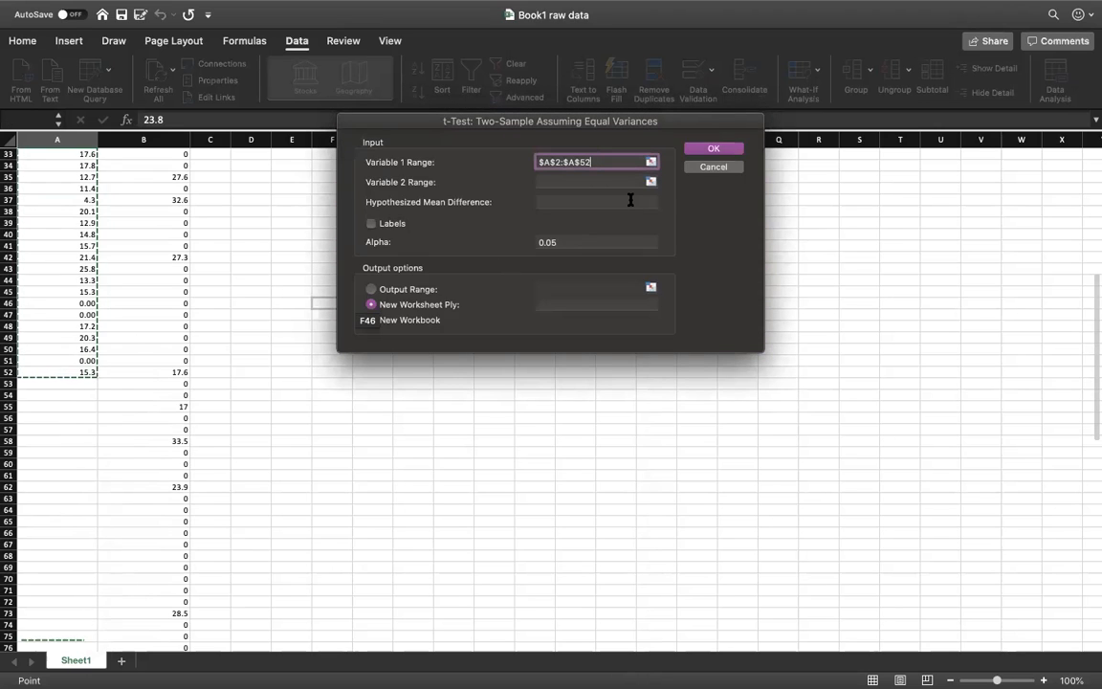
click(585, 182)
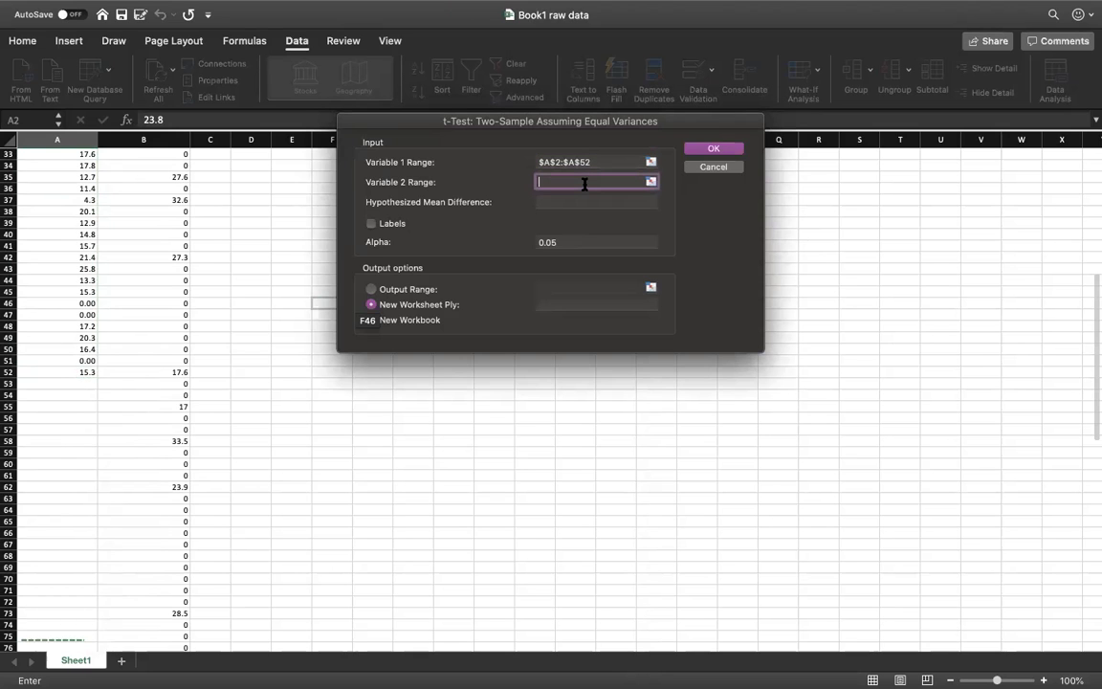
scroll(160, 253, up, 10)
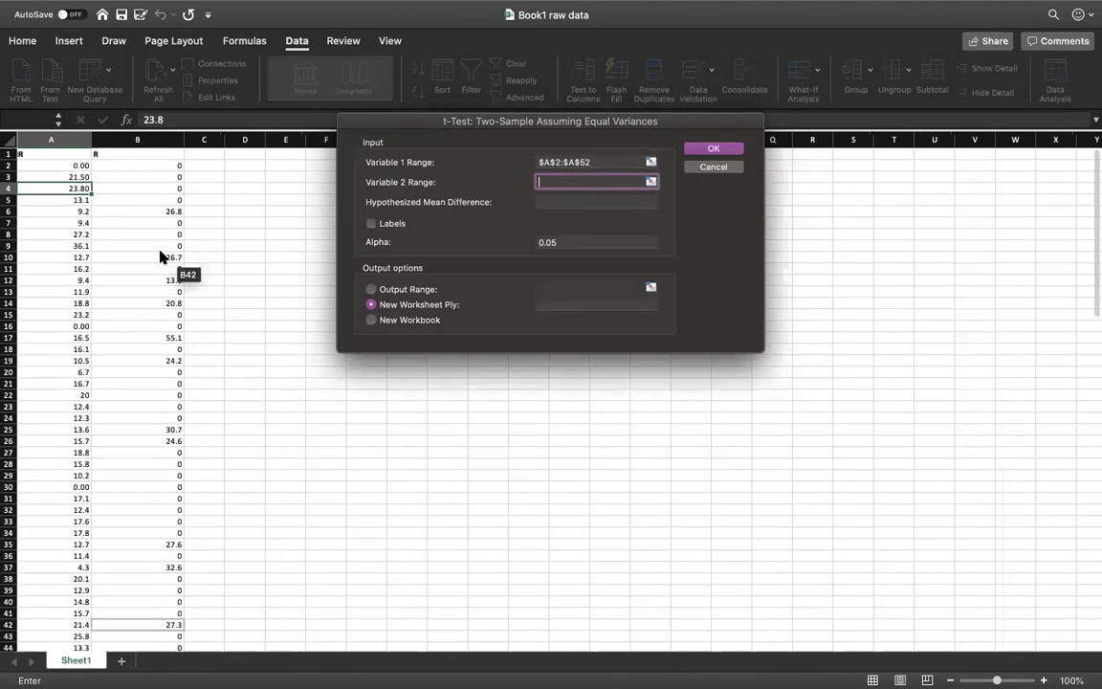
drag(152, 164, 141, 610)
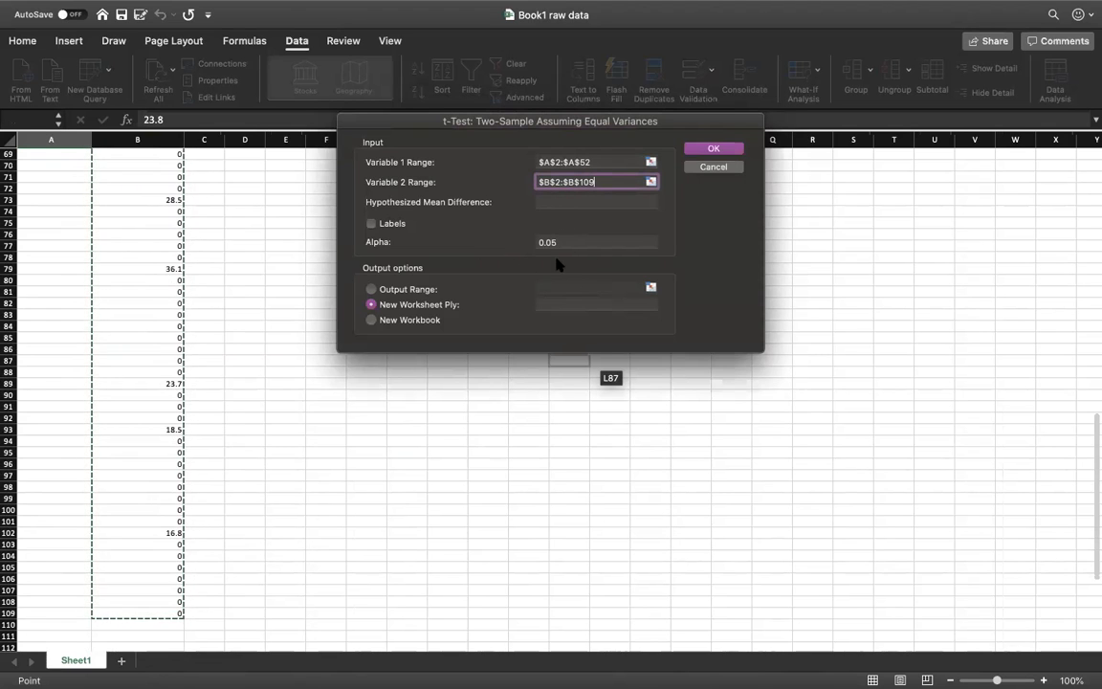
click(711, 153)
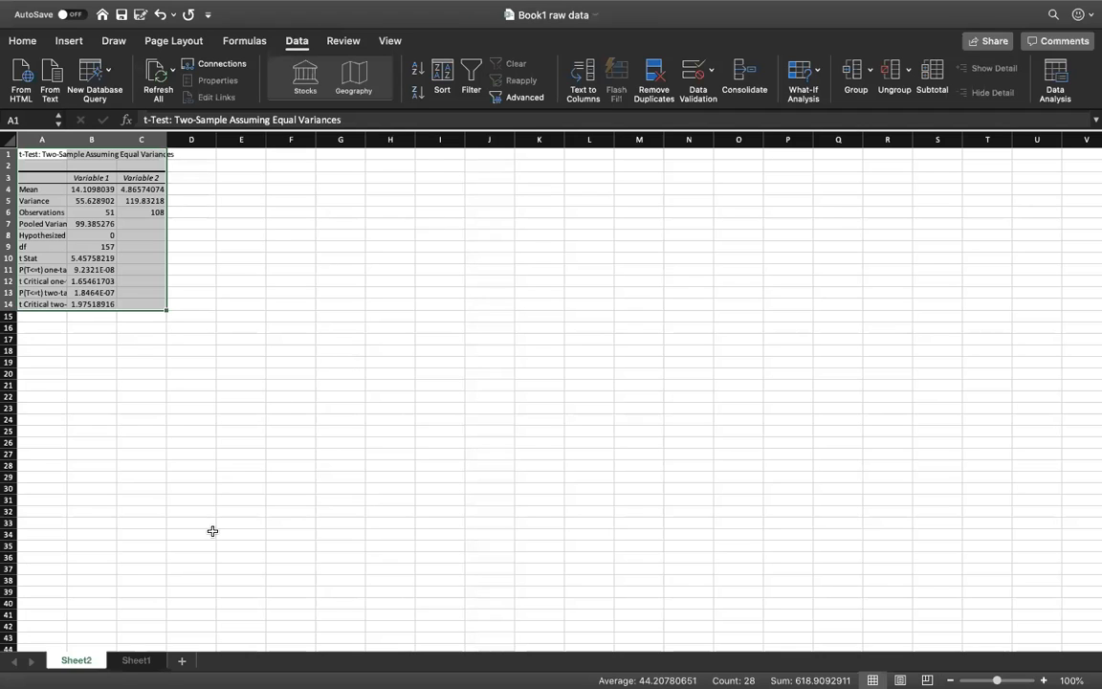
Step: Review the raw data on Sheet1 and return to the t-test results on Sheet2
click(129, 661)
scroll(113, 453, up, 10)
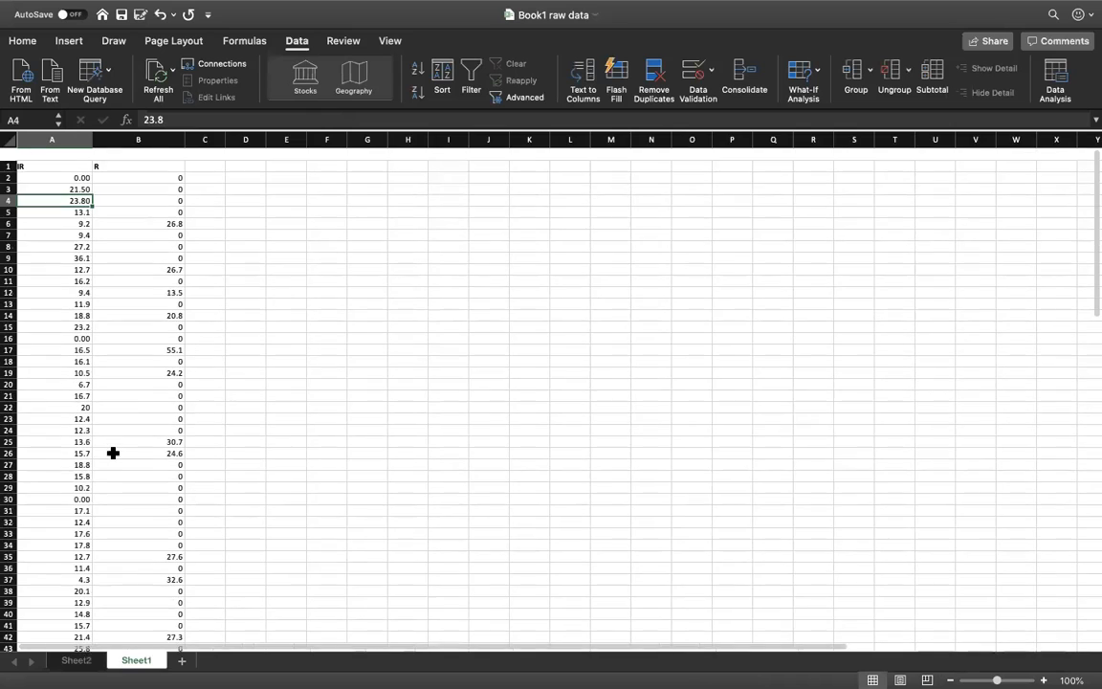
click(71, 661)
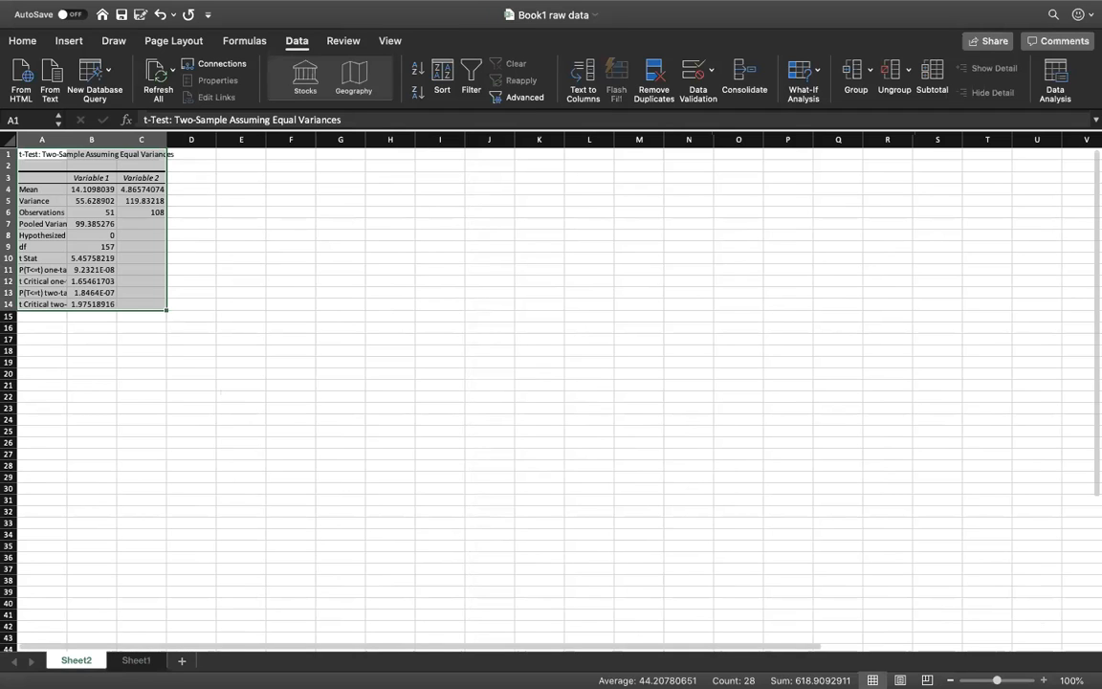
Step: Widen columns A to C of the t-test results so the row labels and values are readable
click(1044, 680)
click(1044, 680)
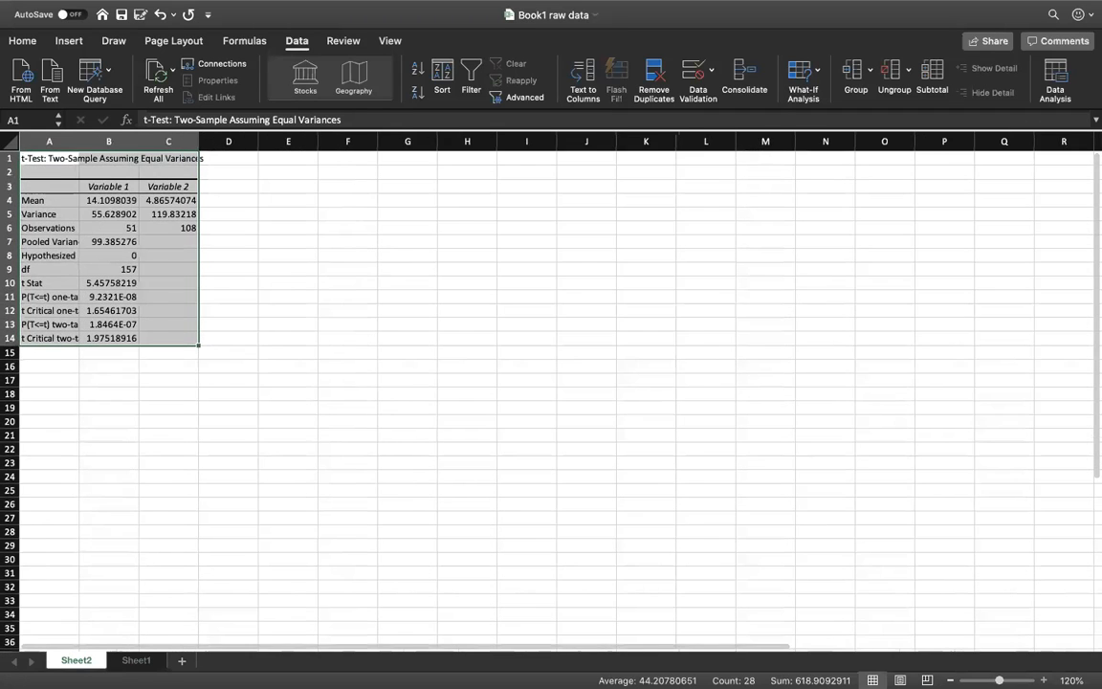
click(1044, 680)
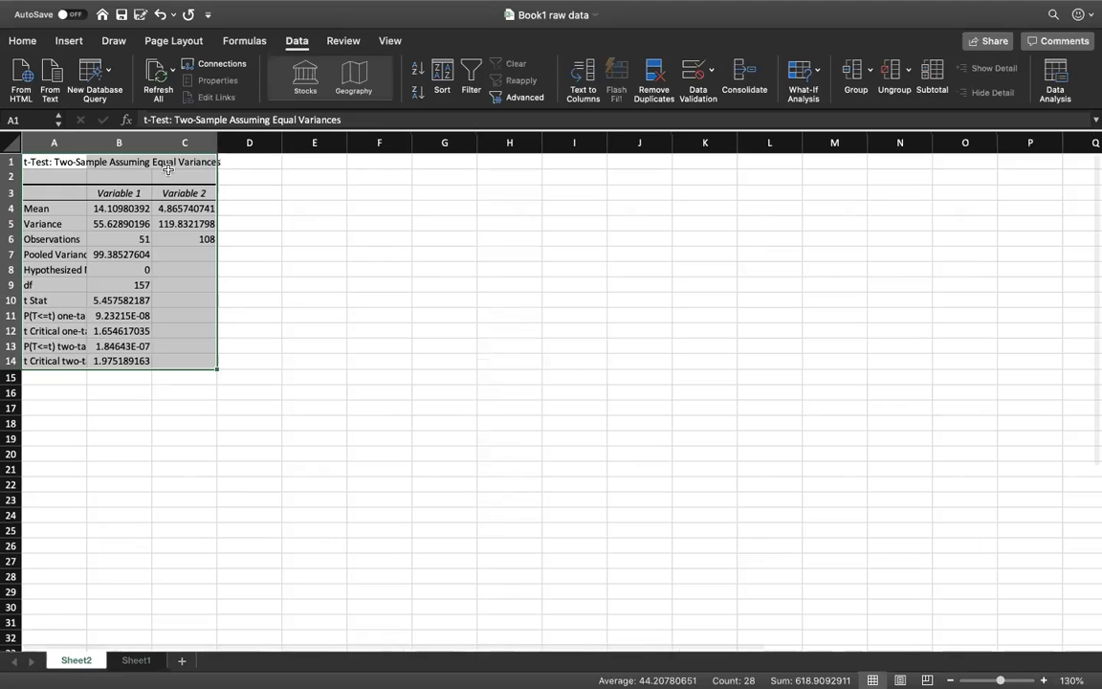
drag(87, 142, 360, 141)
drag(263, 142, 242, 142)
click(241, 142)
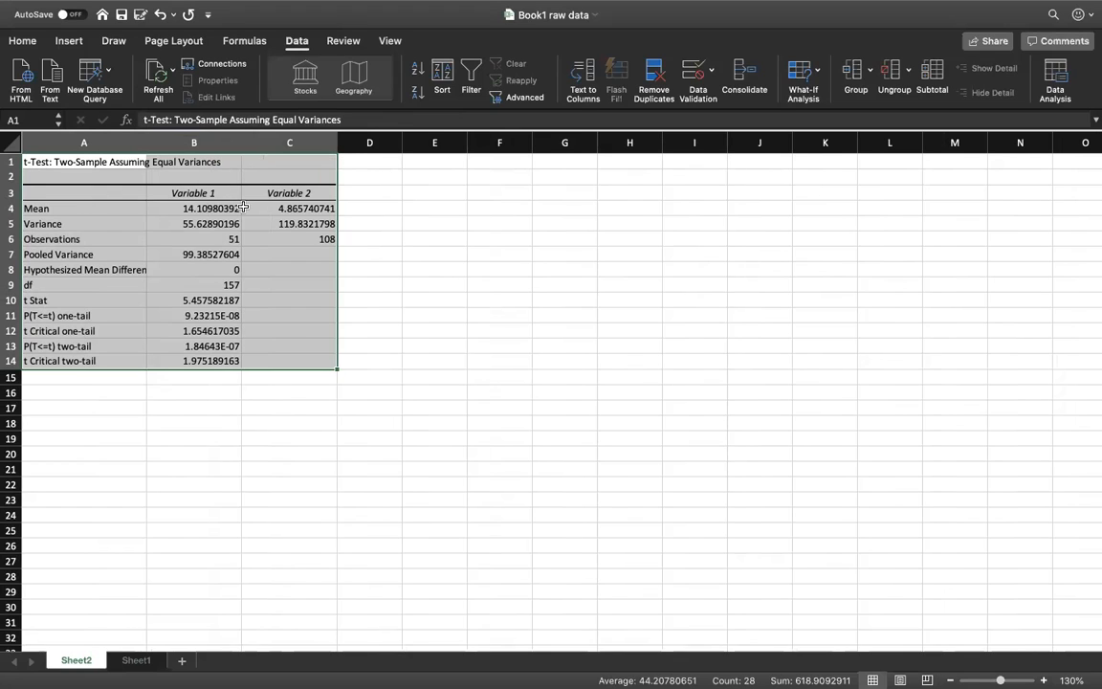
click(355, 237)
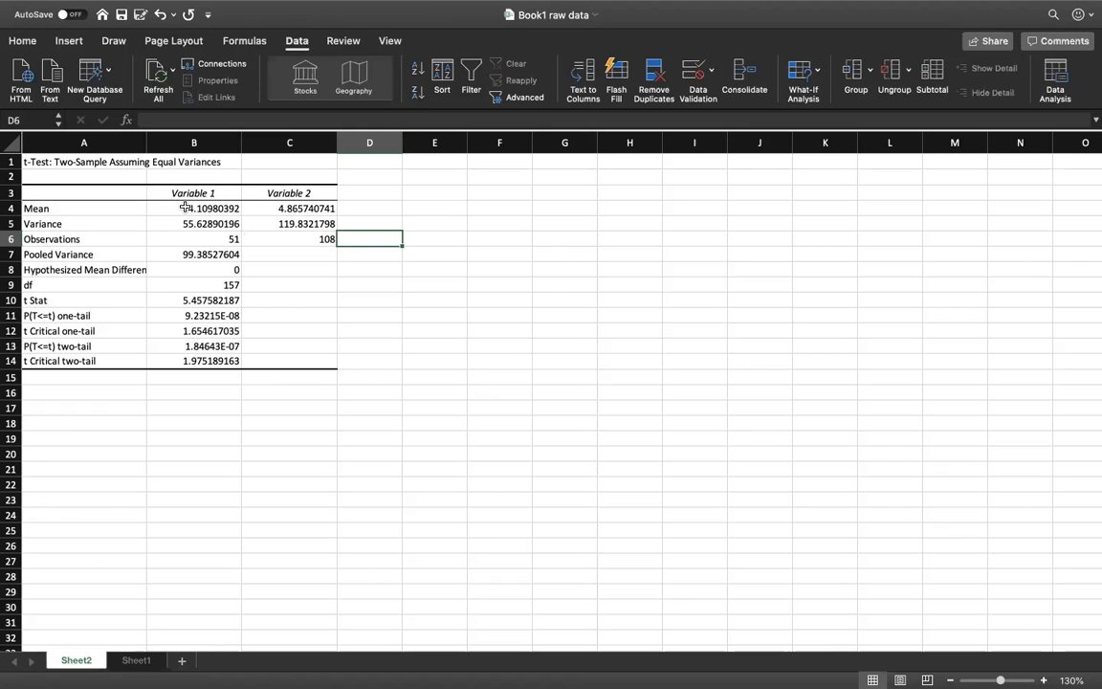
click(364, 191)
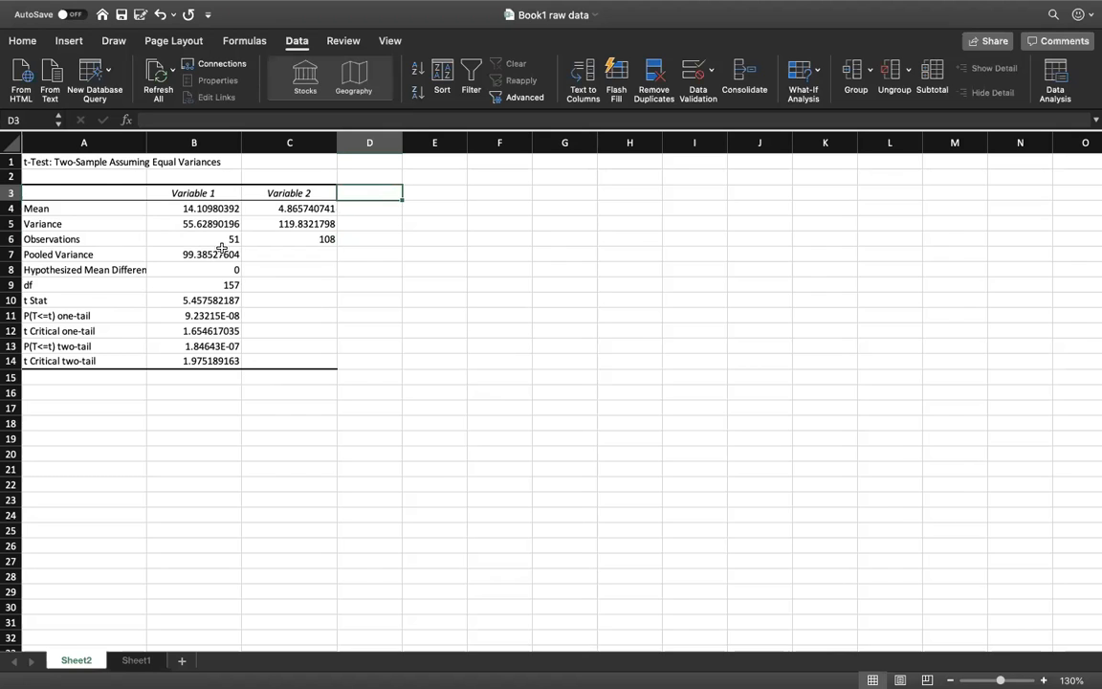
click(376, 176)
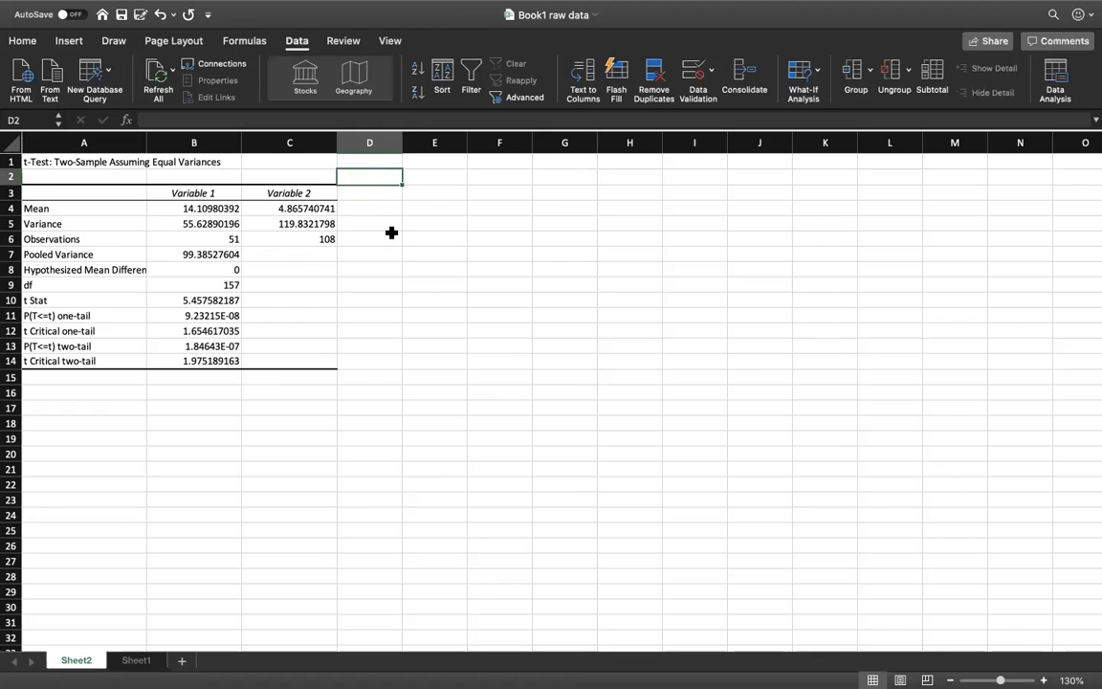
click(71, 42)
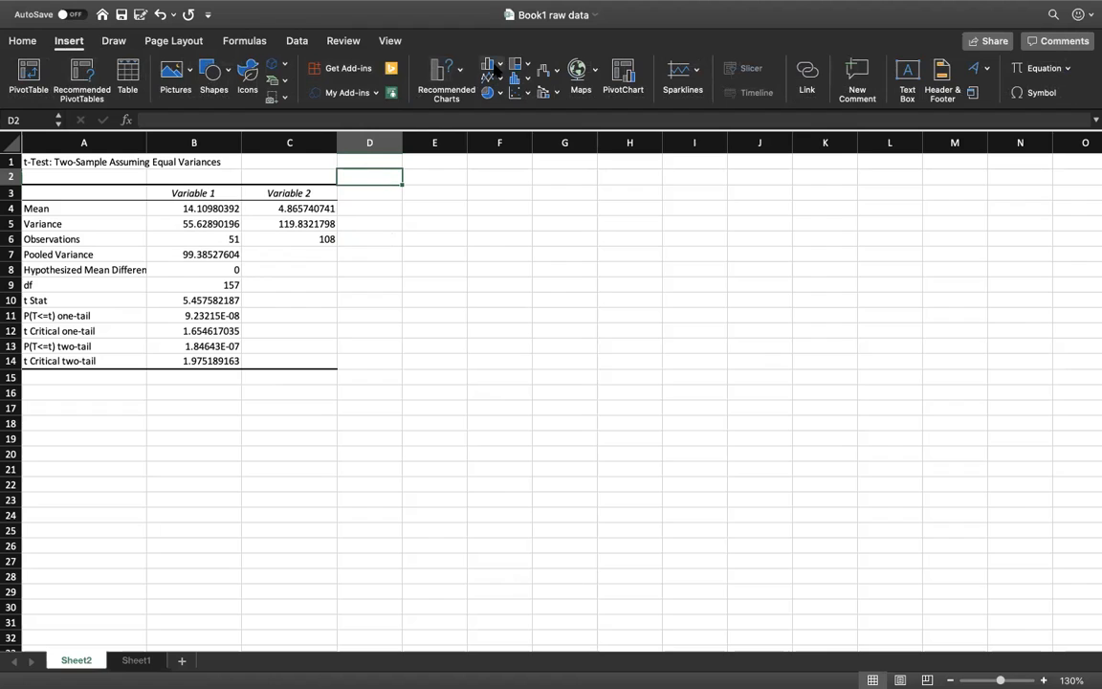
click(500, 65)
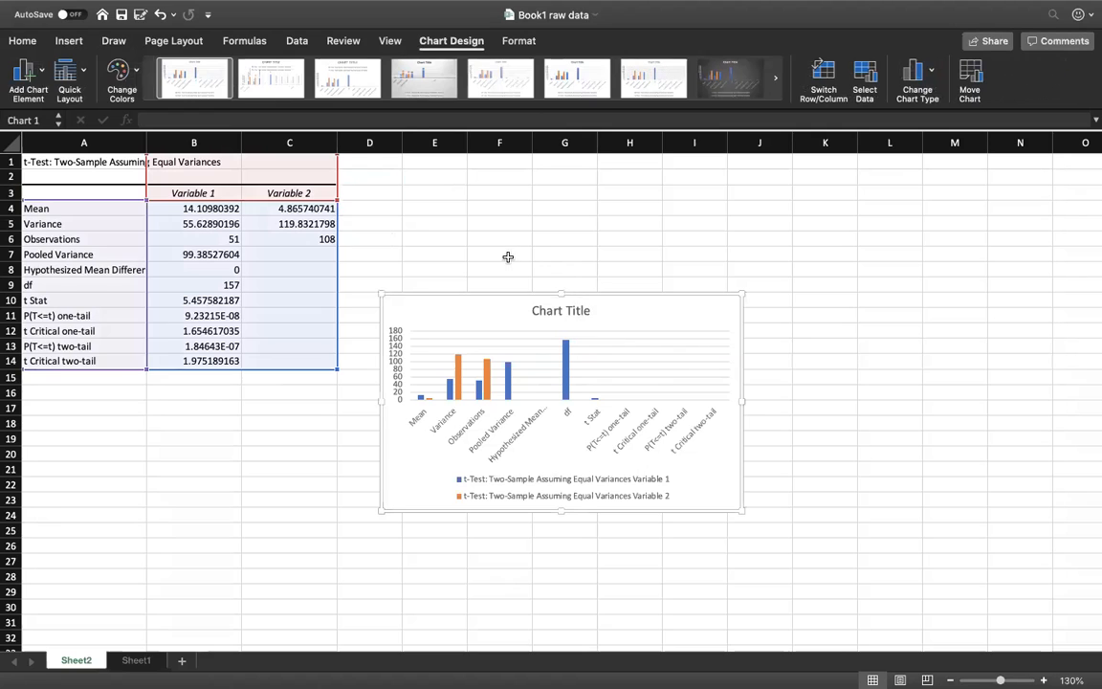
click(507, 255)
click(445, 303)
key(Delete)
click(407, 226)
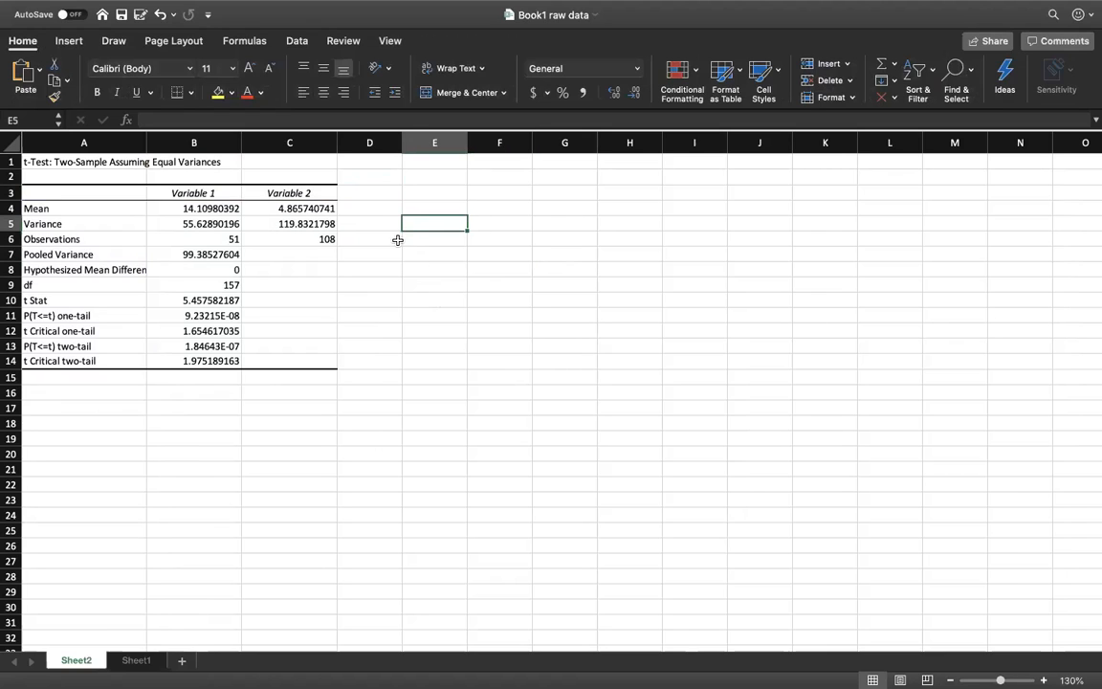
Step: Insert a blank column chart from an empty cell and place it beside the t-test results table
click(363, 370)
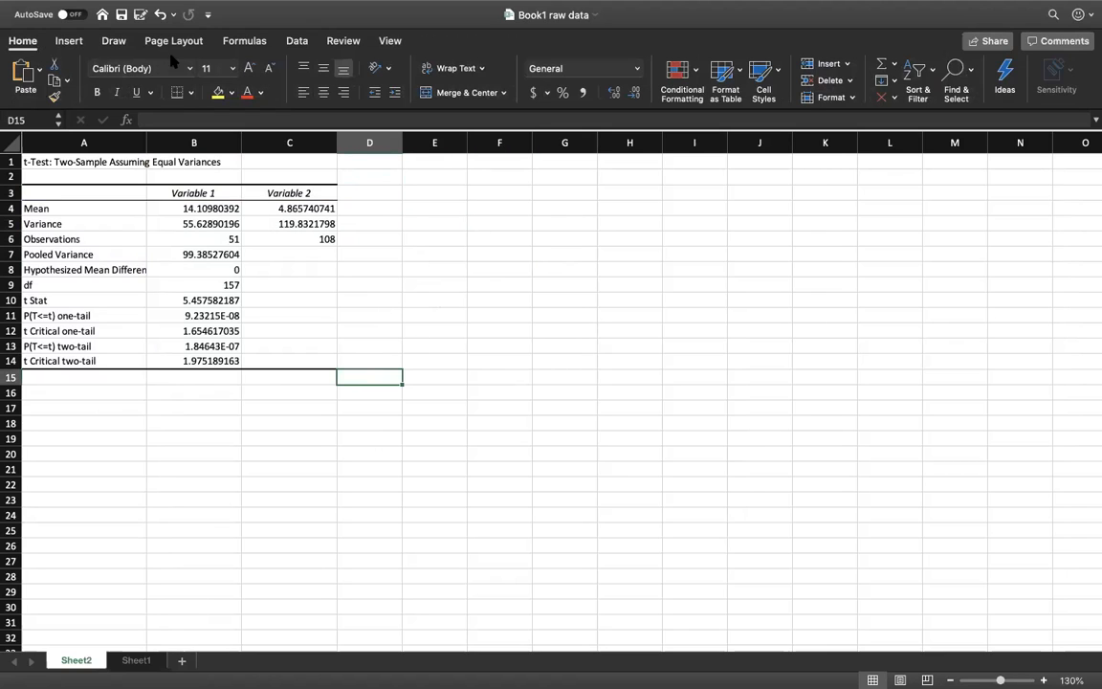
click(71, 42)
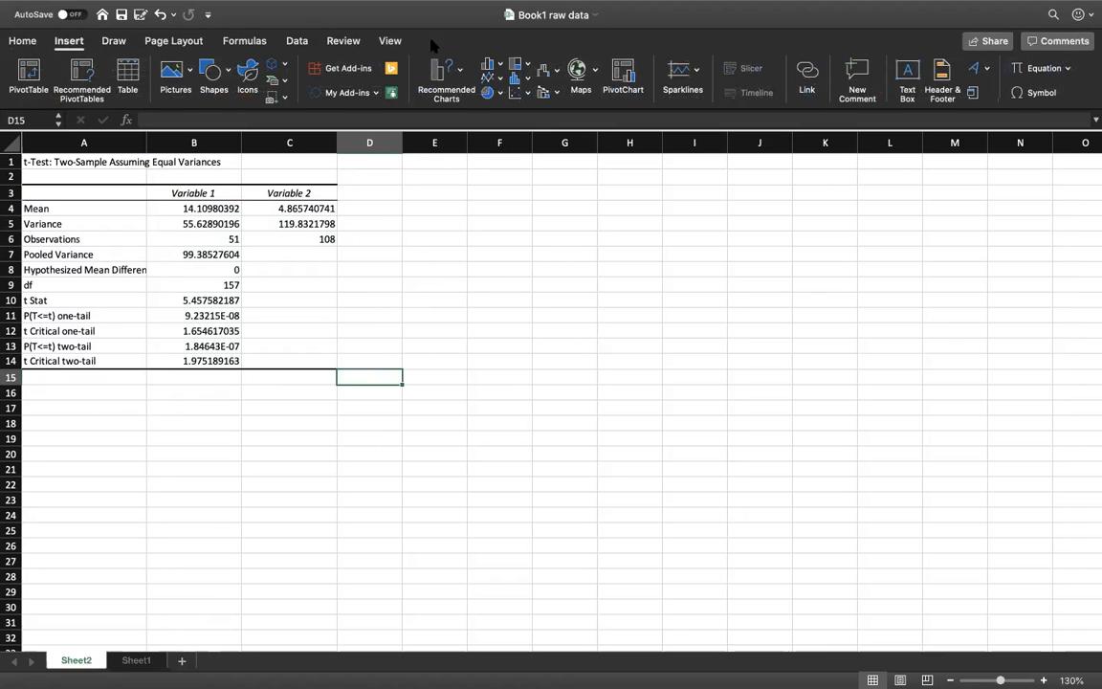
click(516, 119)
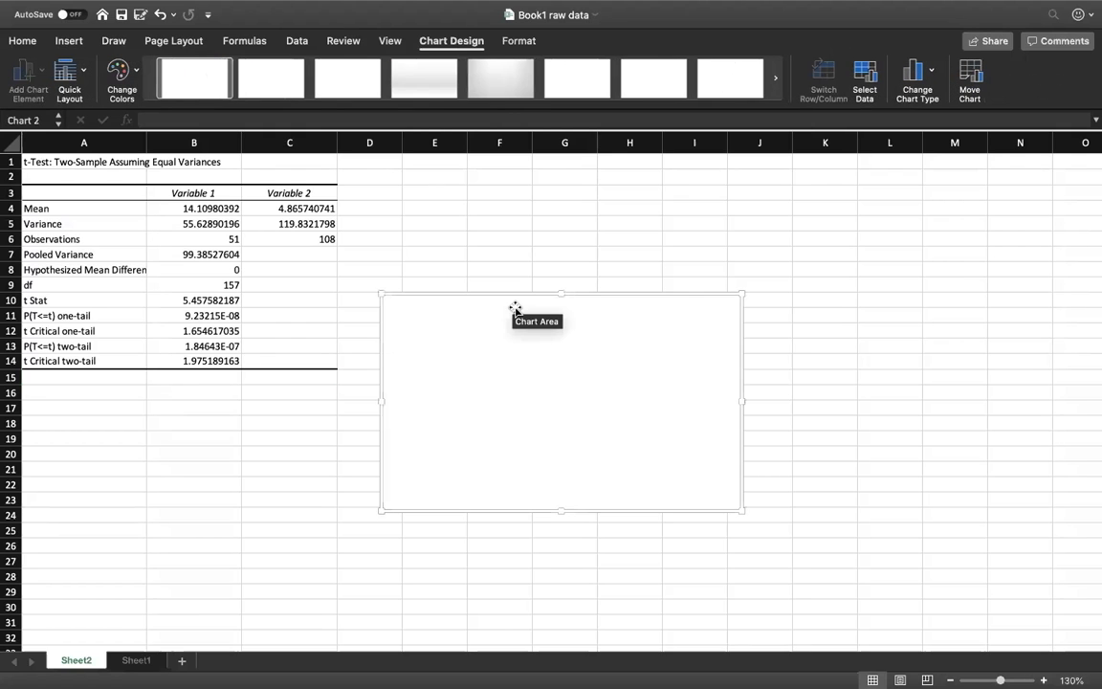
drag(514, 305, 514, 192)
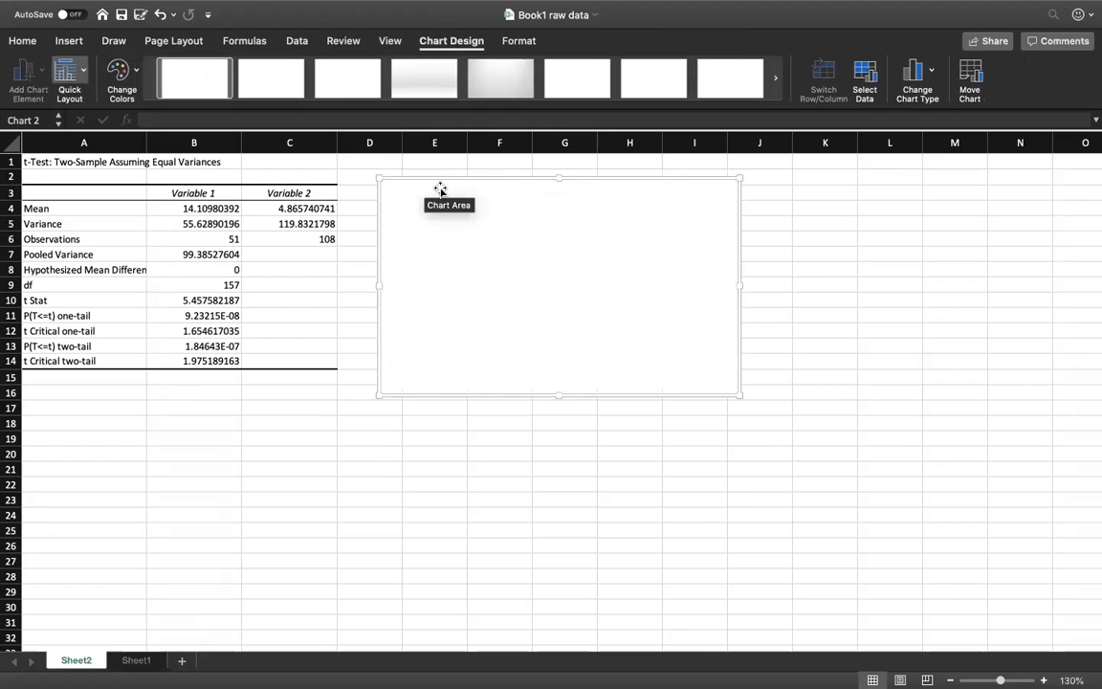
Step: Set the blank chart's data range to the two means in Sheet2 cells B4:C4
right_click(618, 250)
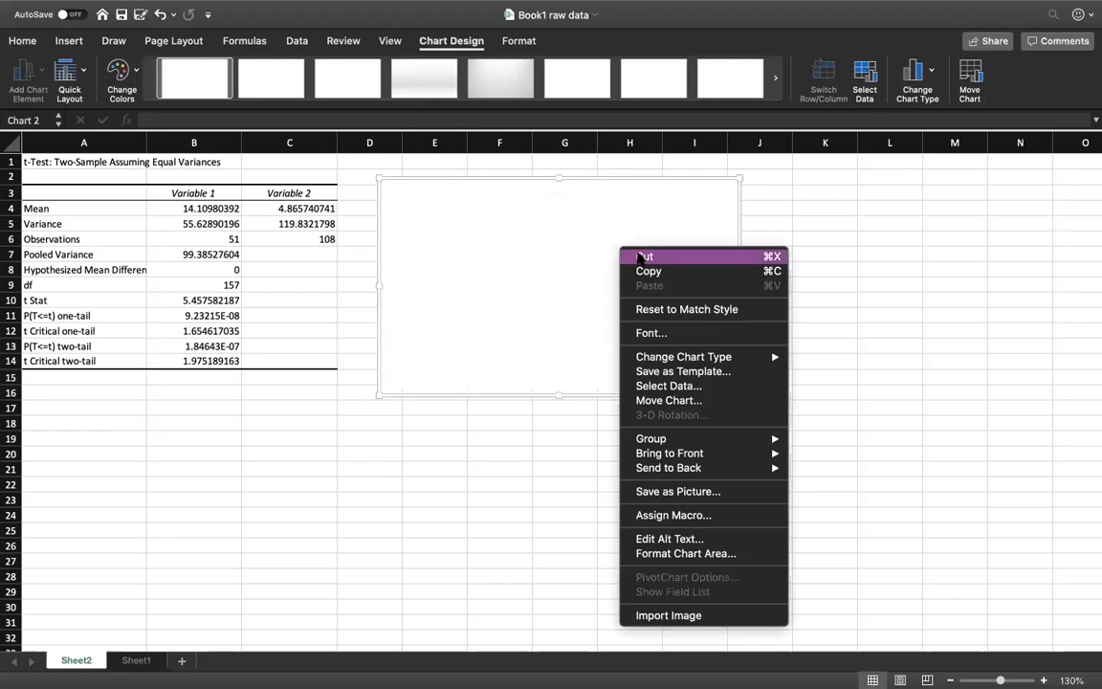
mouse_move(695, 441)
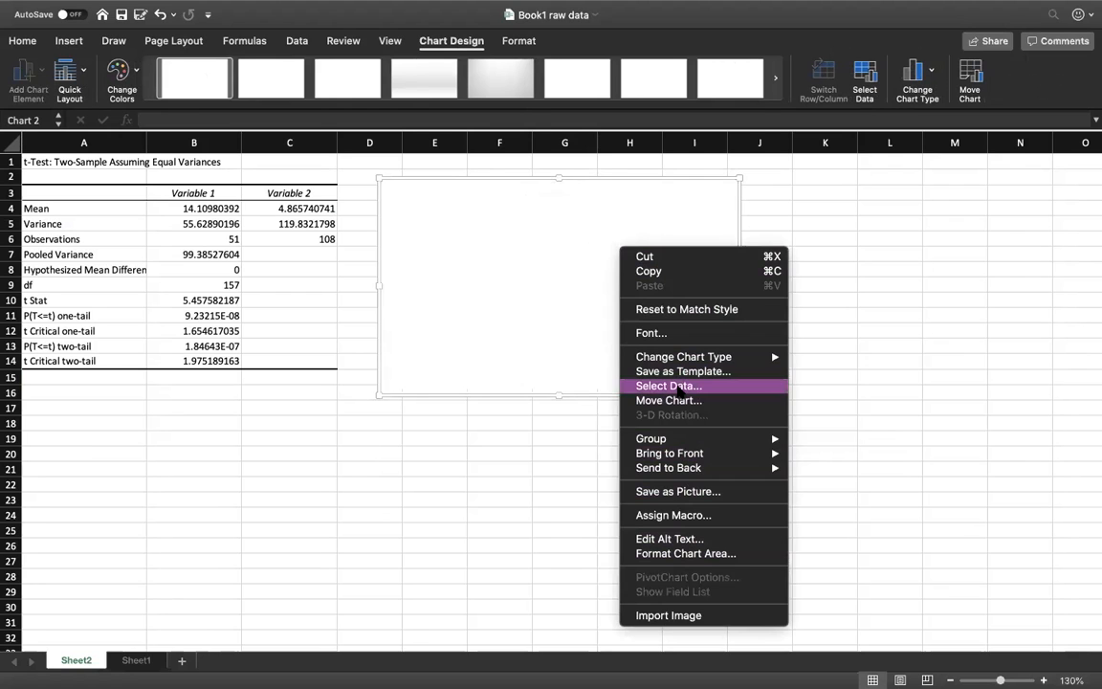
click(678, 386)
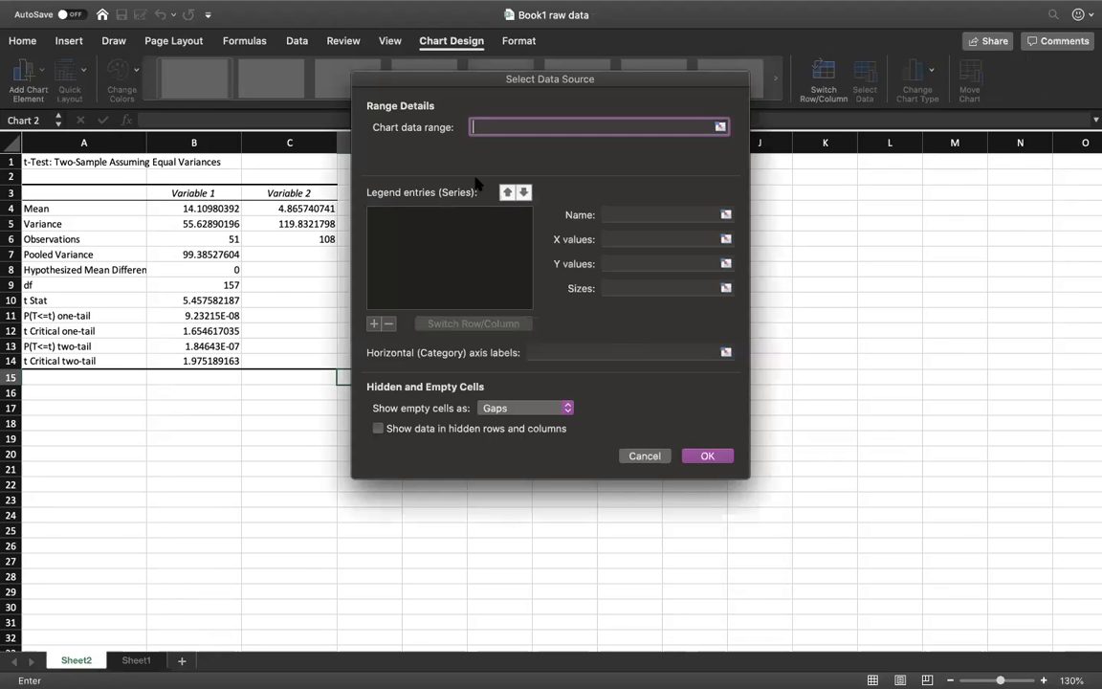
drag(472, 87, 501, 106)
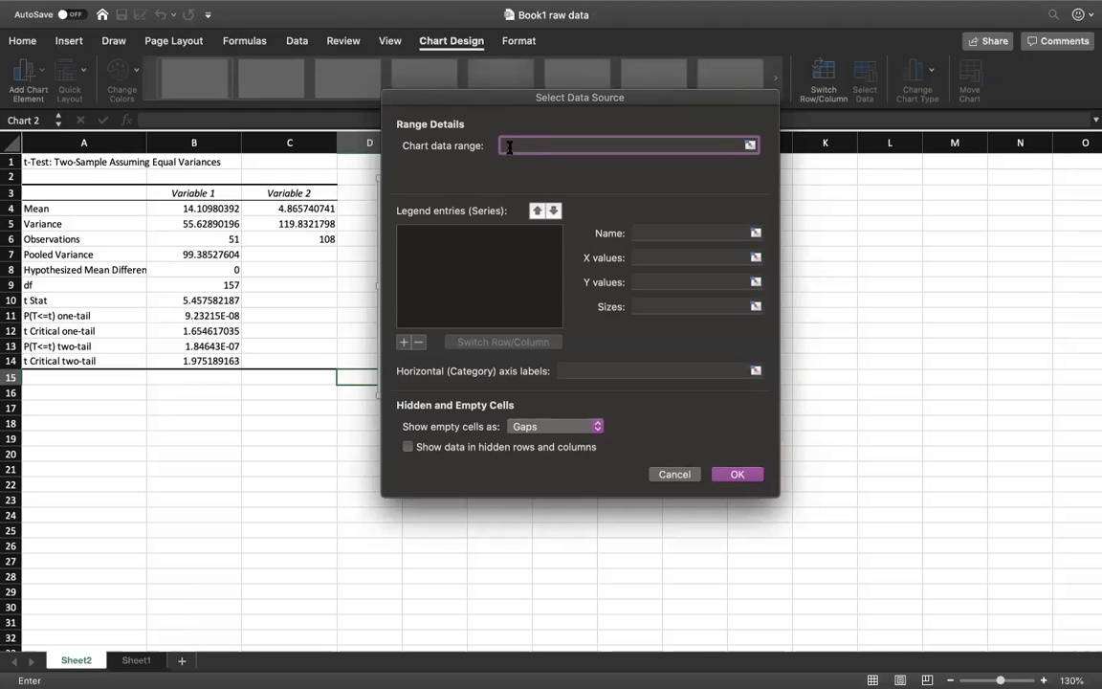
click(225, 209)
drag(225, 210, 284, 208)
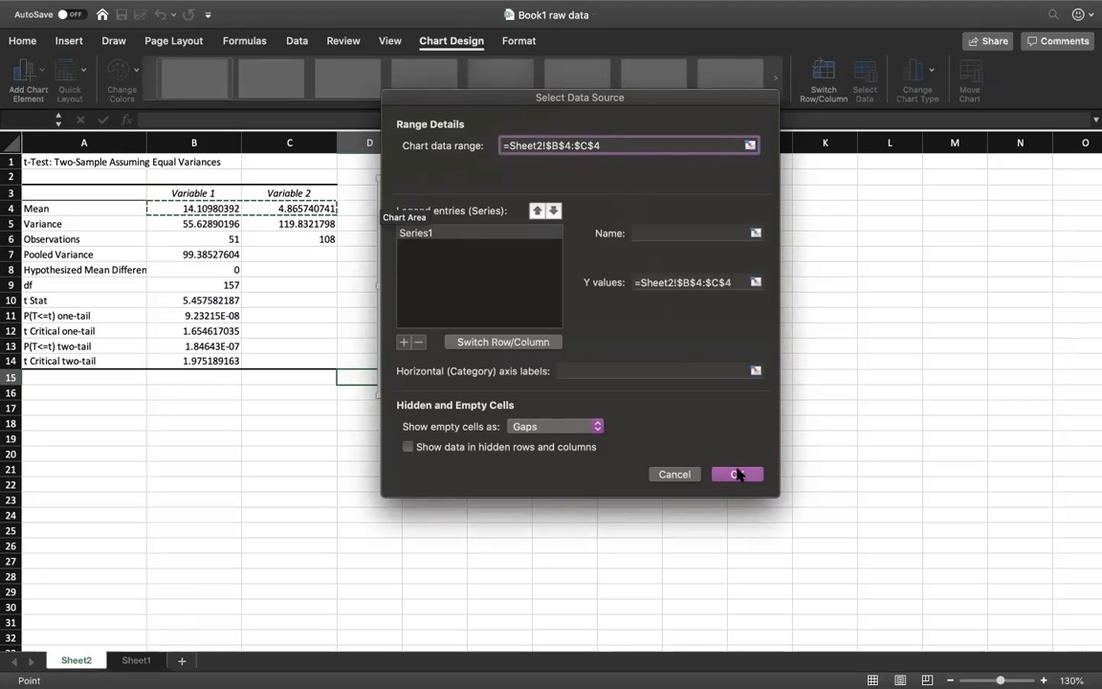
click(738, 474)
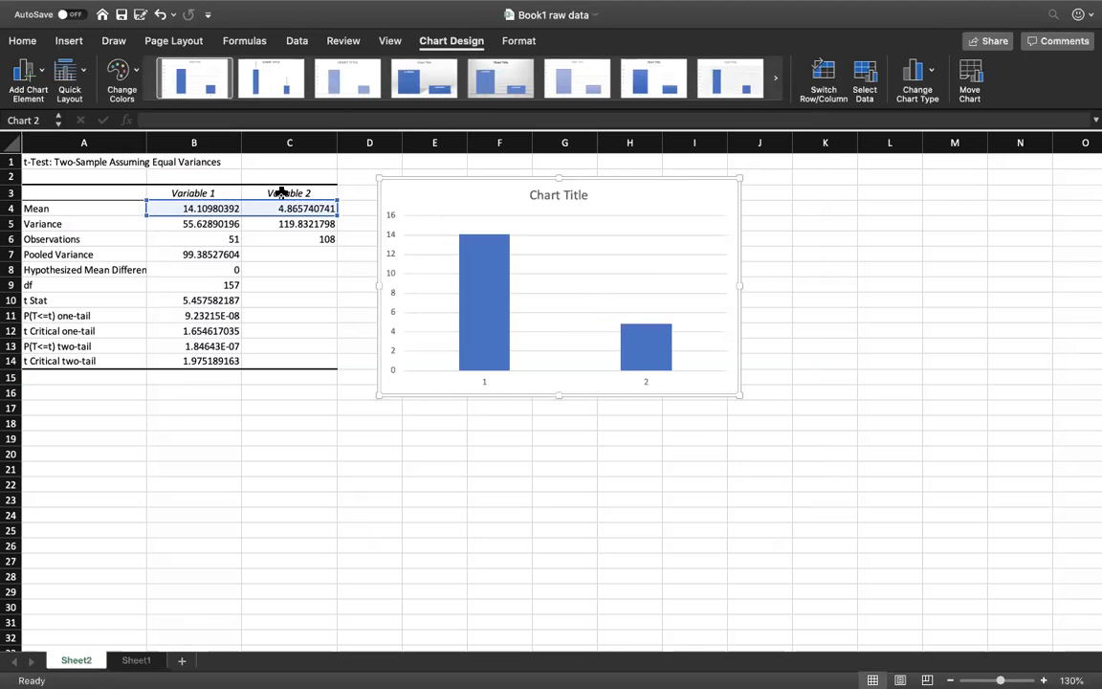
Step: Set the chart's horizontal axis labels to the variable headings in Sheet2 cells B3:C3
right_click(703, 210)
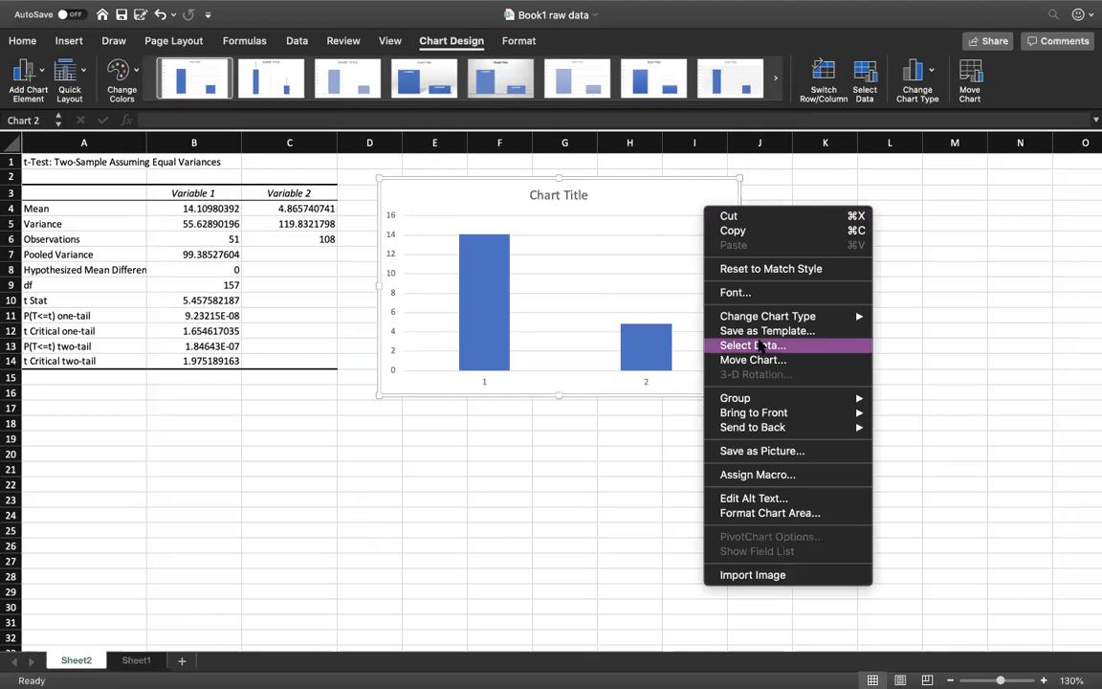
click(754, 347)
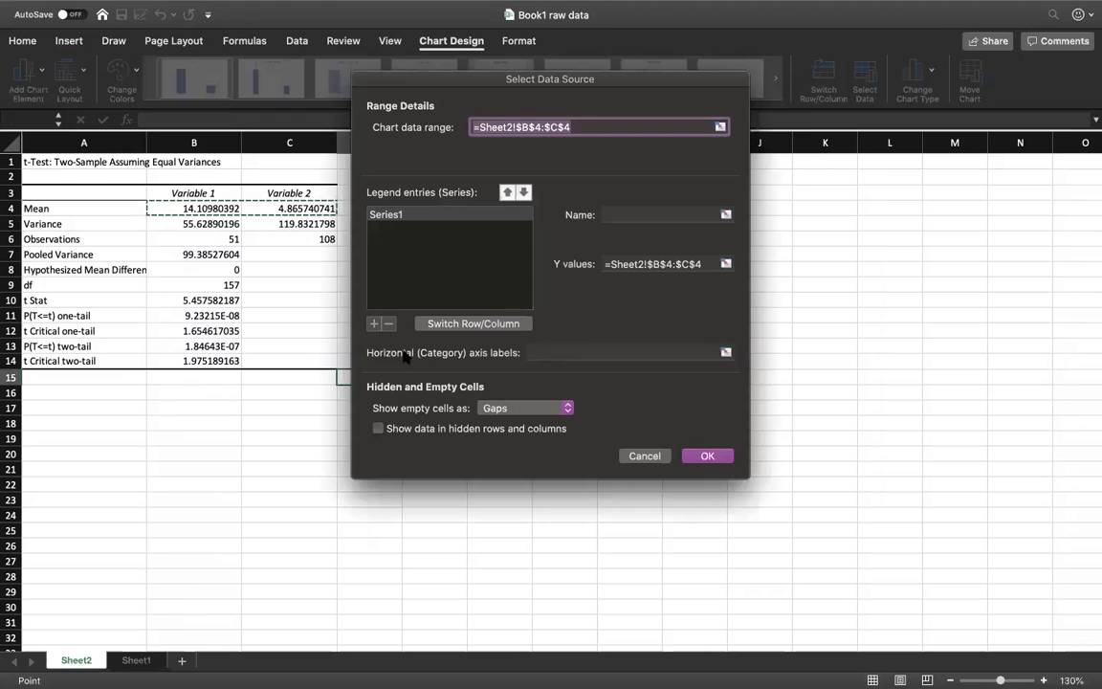
click(559, 352)
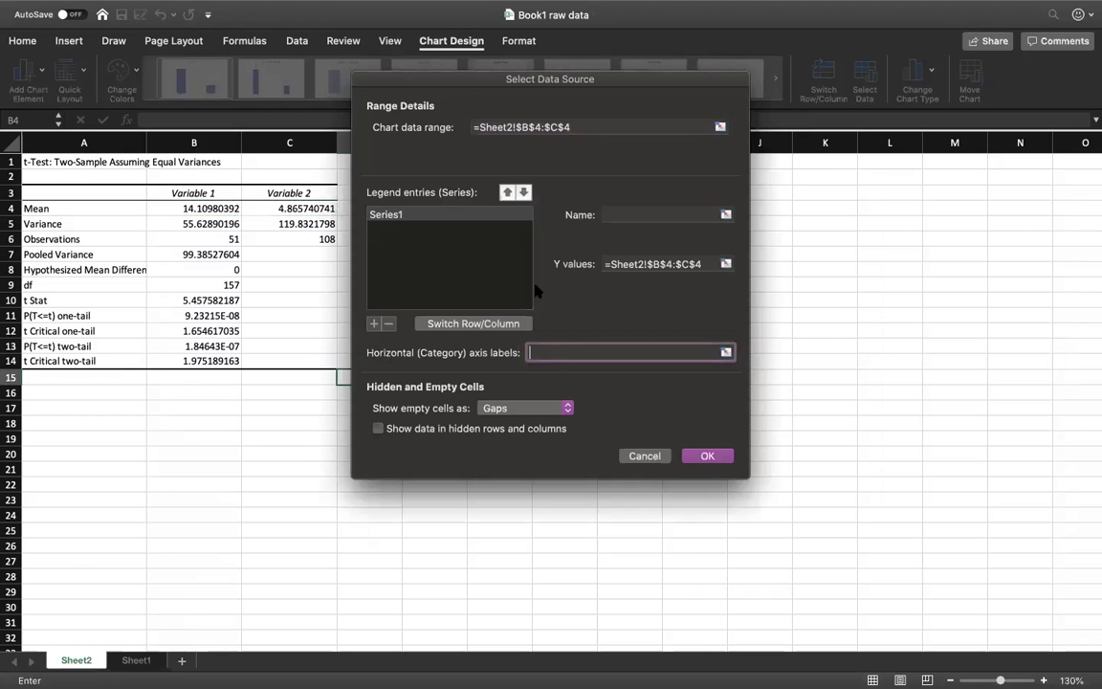
drag(469, 86, 543, 89)
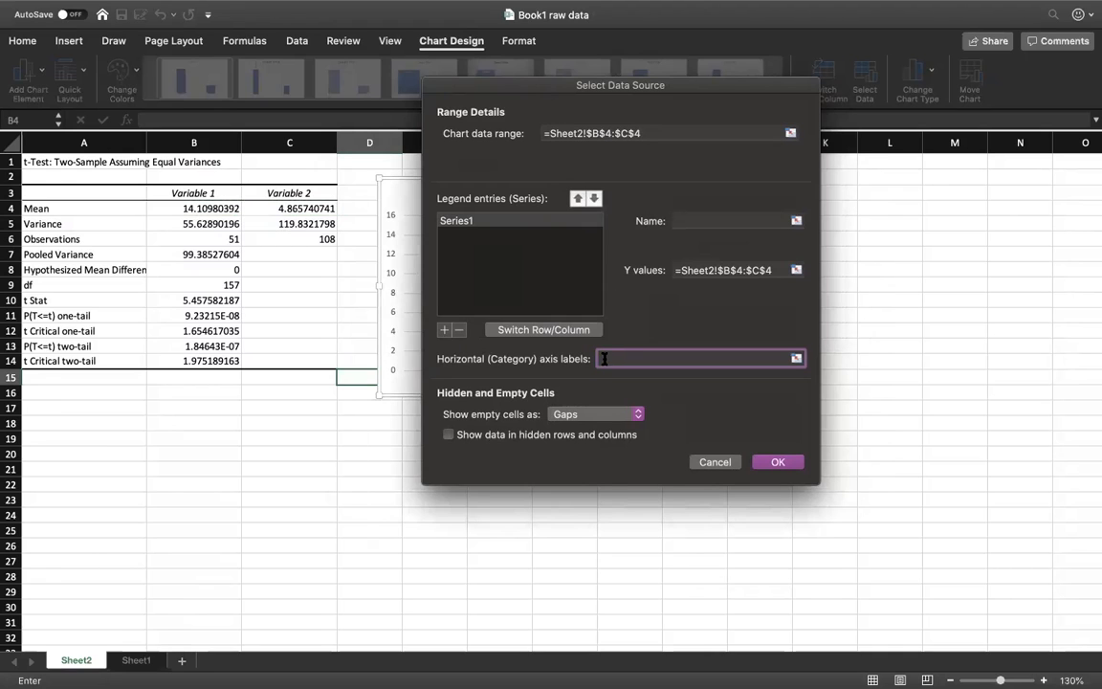
click(213, 193)
drag(212, 193, 292, 194)
click(774, 463)
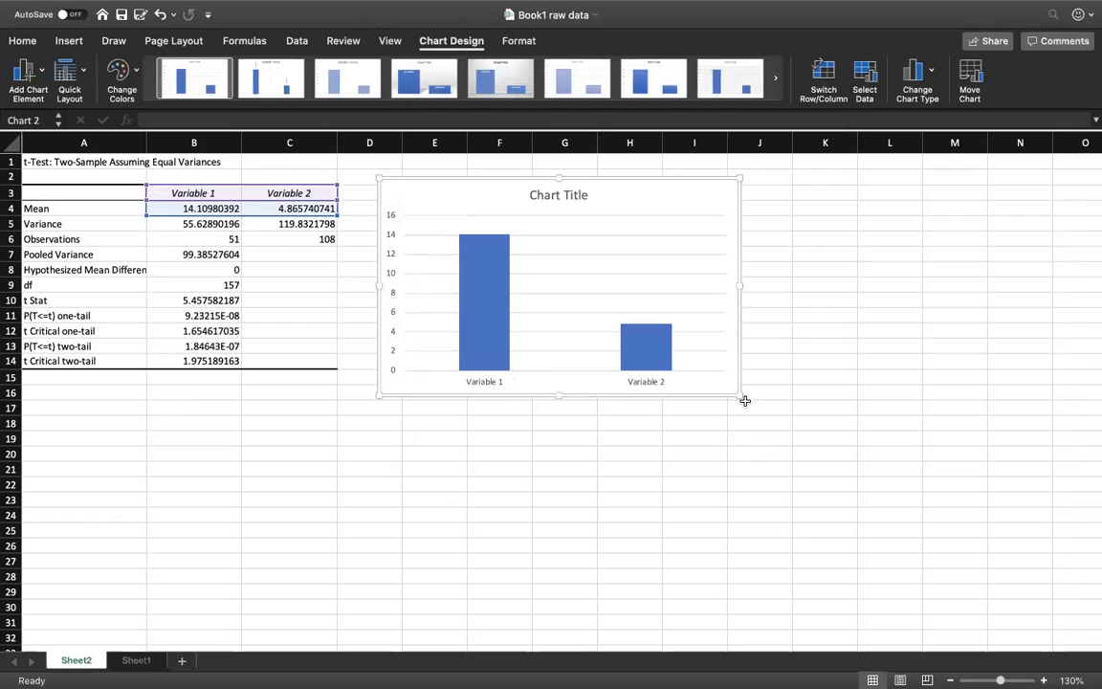
Step: Enlarge the column chart so it extends to about the end of column K and down to row 22
drag(742, 395, 862, 487)
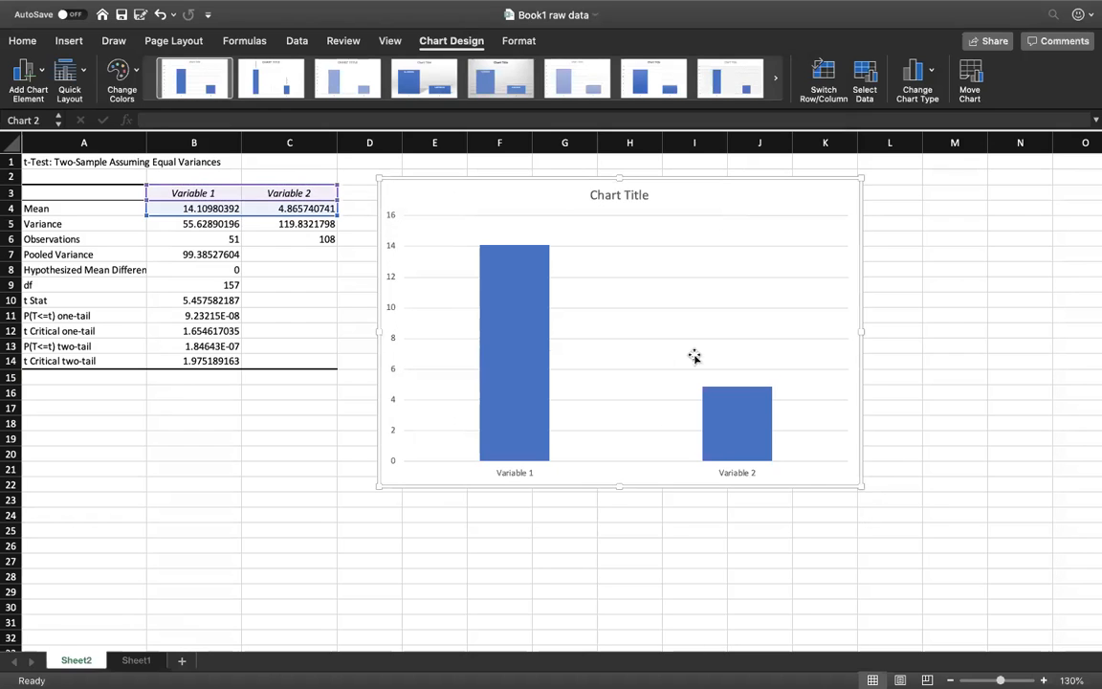
click(630, 196)
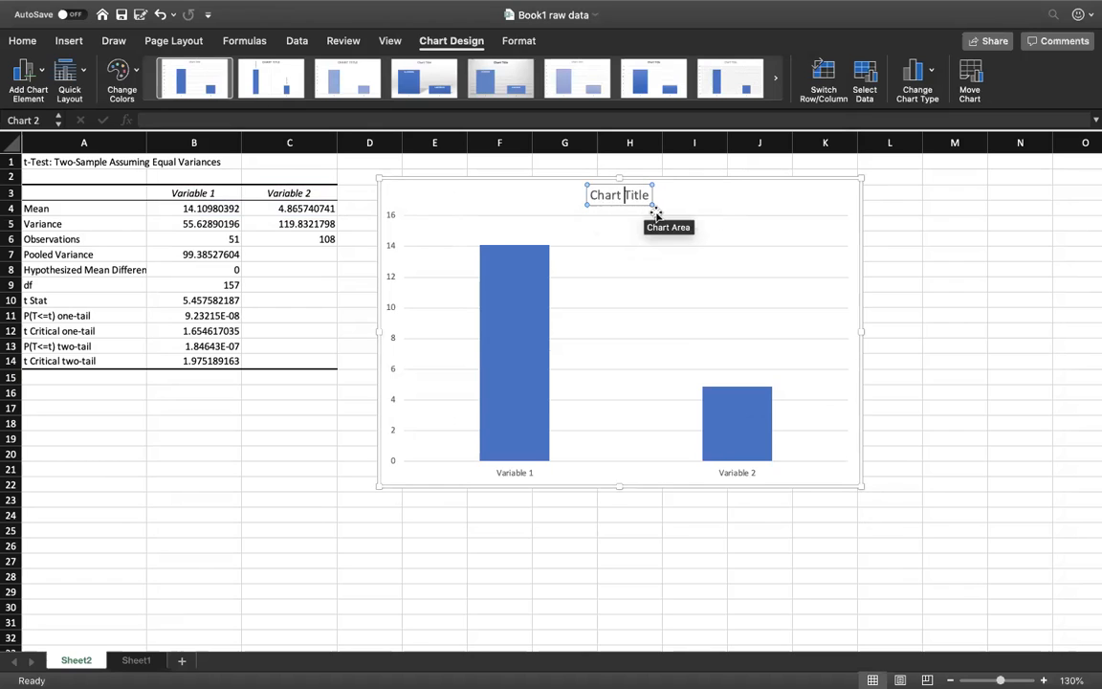
click(684, 201)
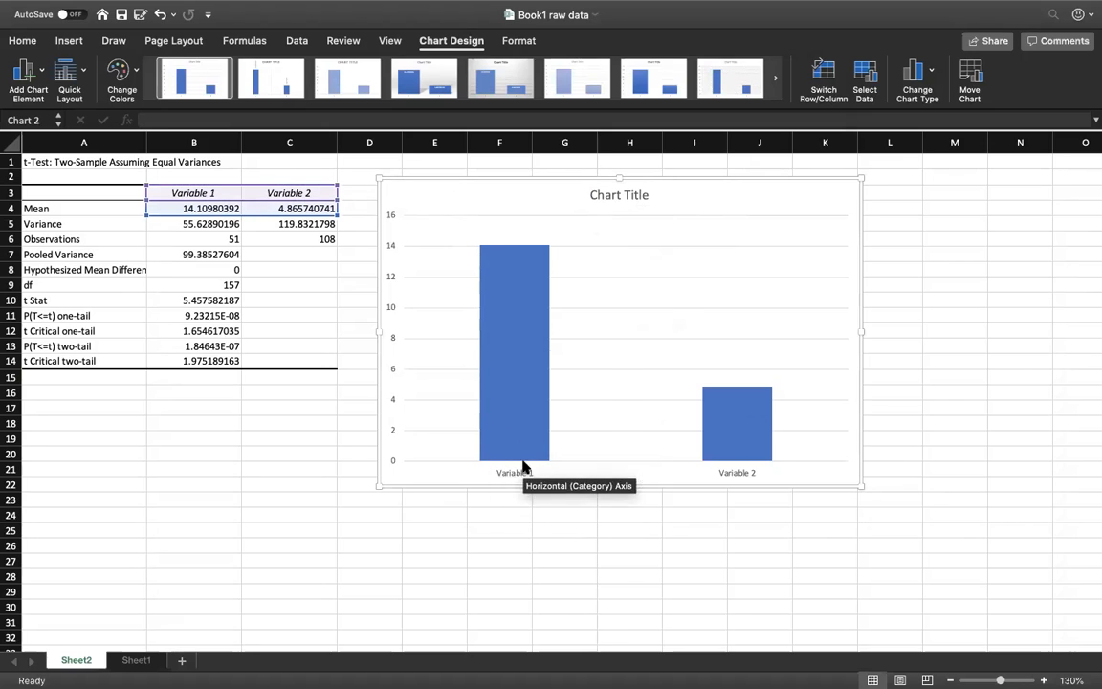
Step: Replace the Variable 1 heading in cell B3 with "Non-Rural"
click(214, 193)
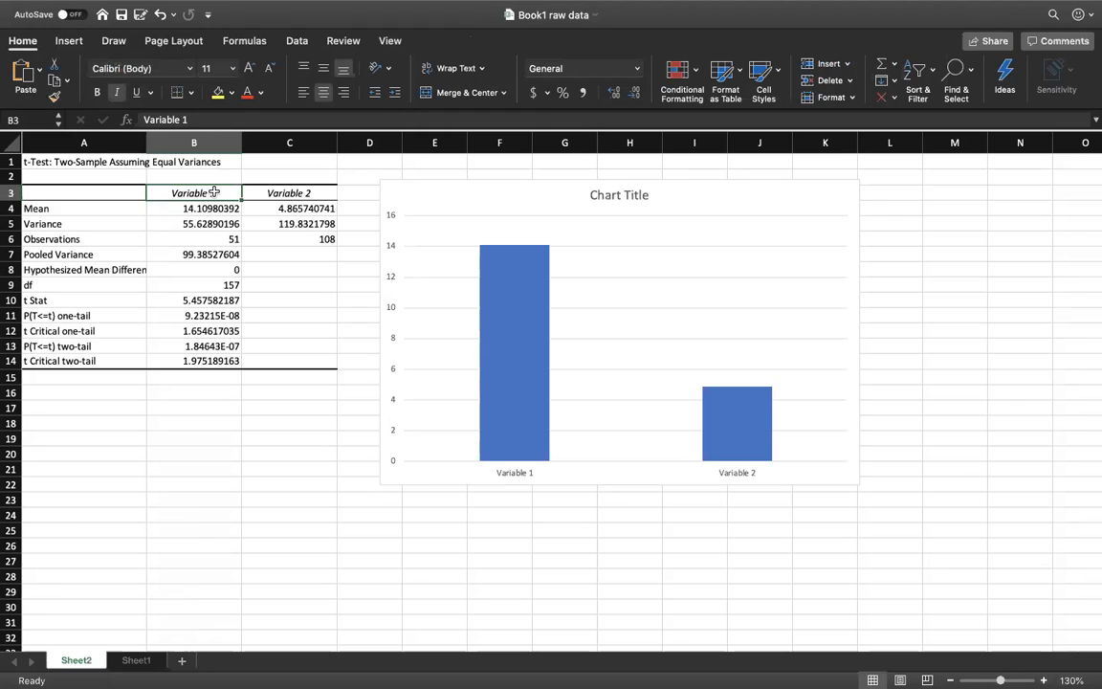
key(Delete)
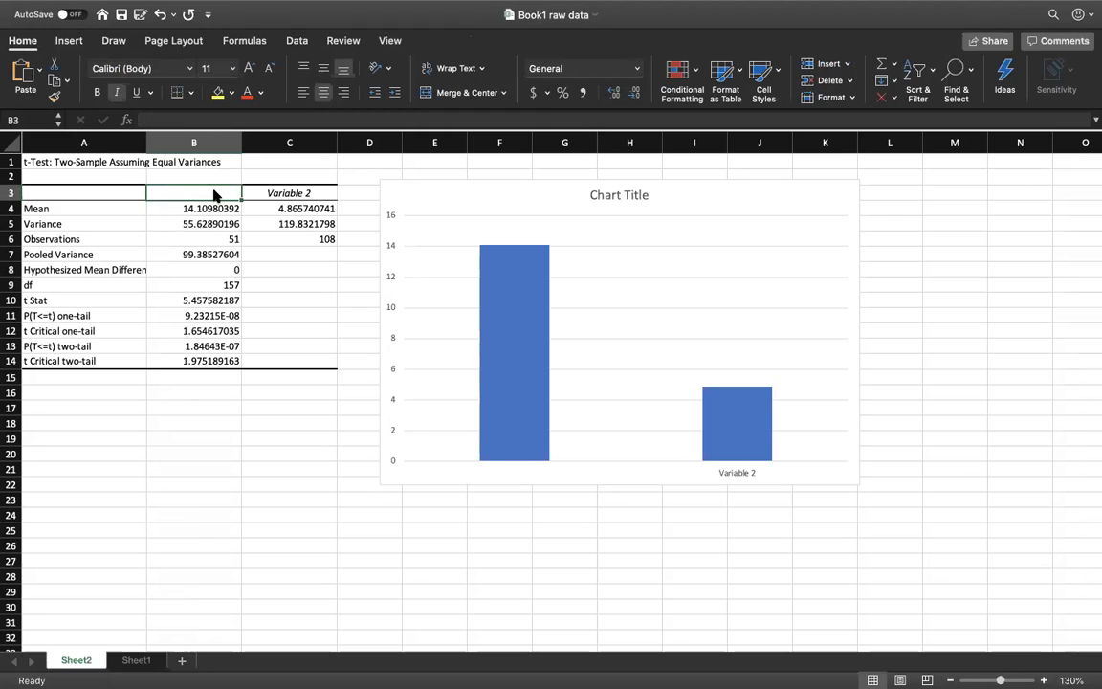
text(Non_)
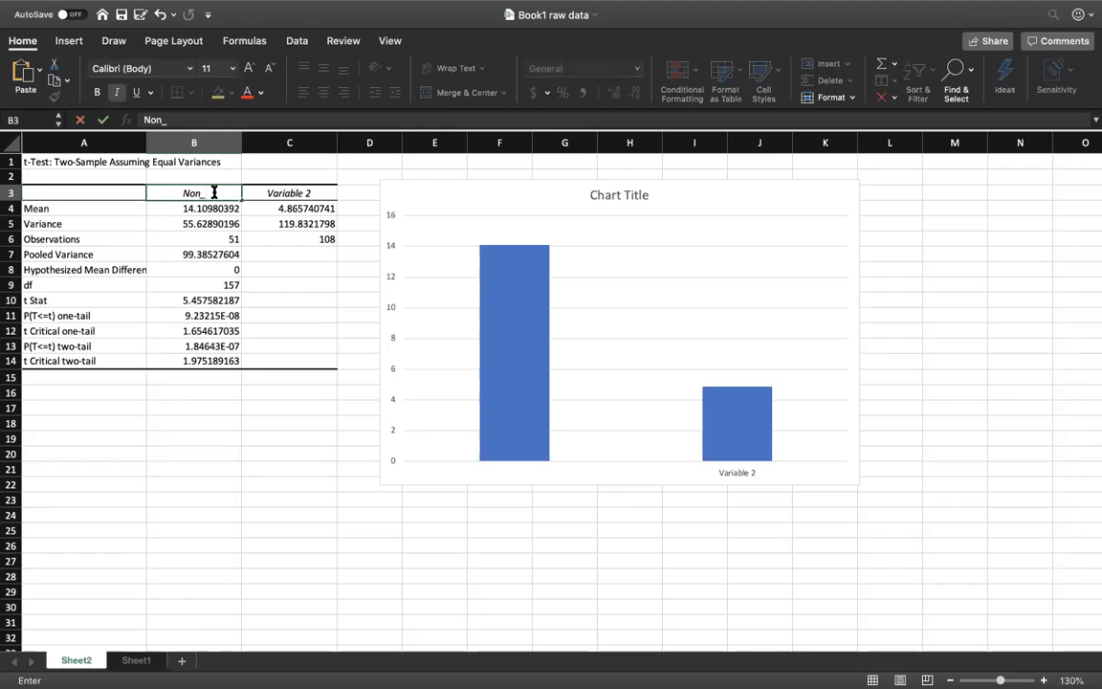
key(BackSpace)
text(-Rural)
key(Return)
mouse_move(517, 471)
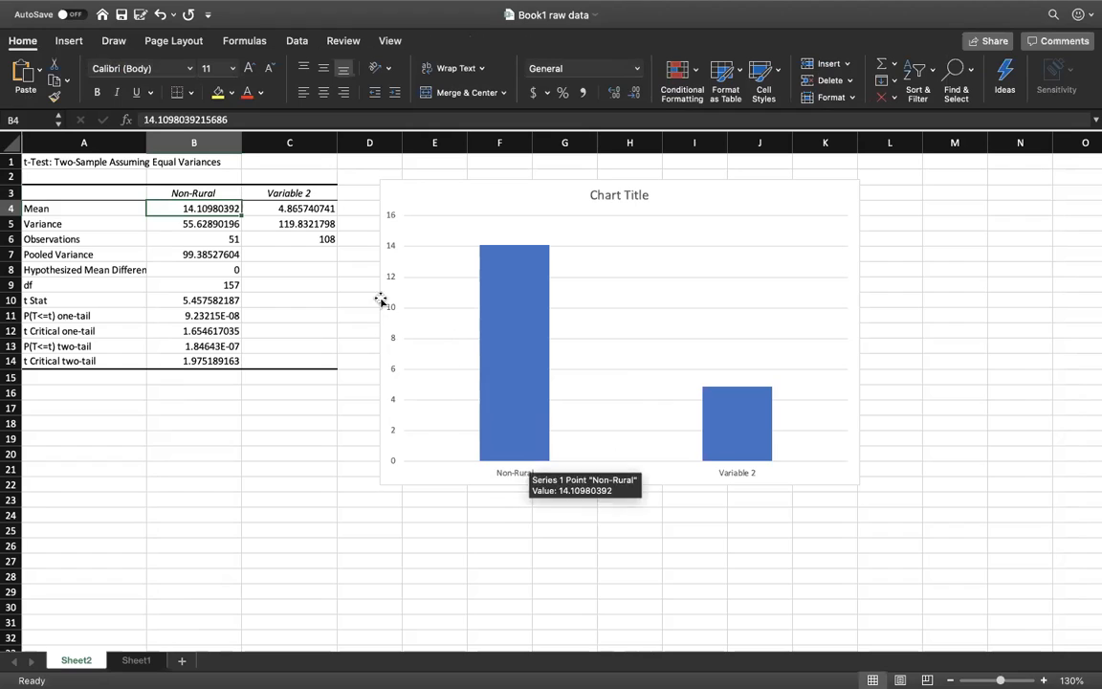
Step: Replace the Variable 2 heading in cell C3 with "Rural"
click(299, 193)
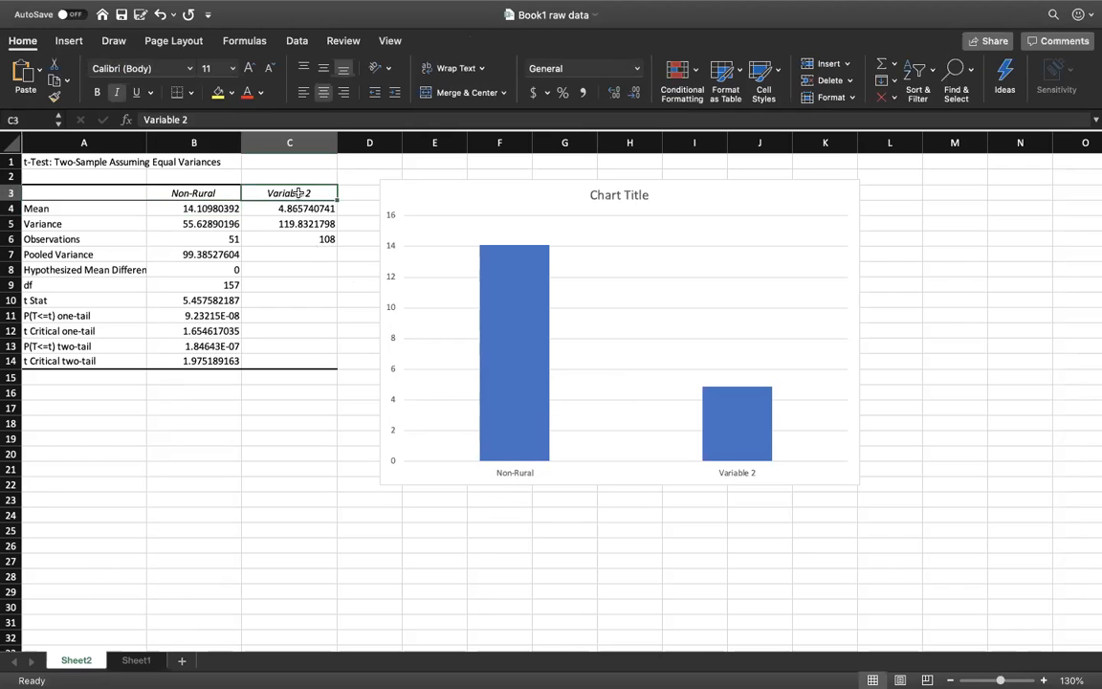
text(Rural)
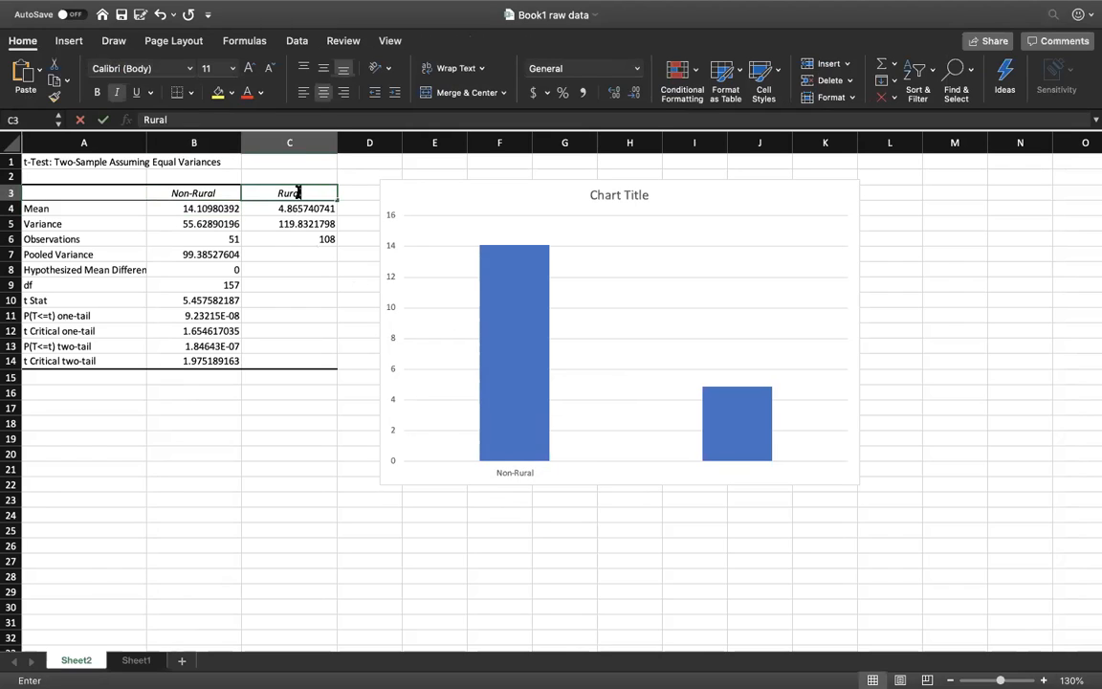
key(Return)
mouse_move(499, 337)
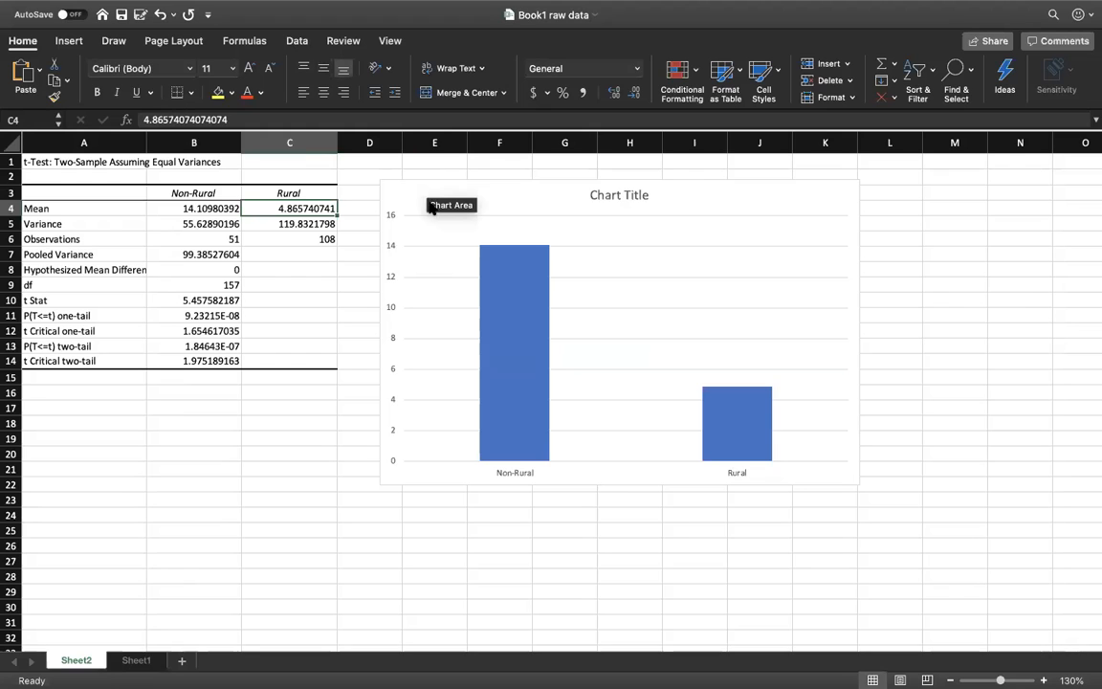
Step: Add a vertical axis title to the column chart and place the text cursor inside it
click(504, 193)
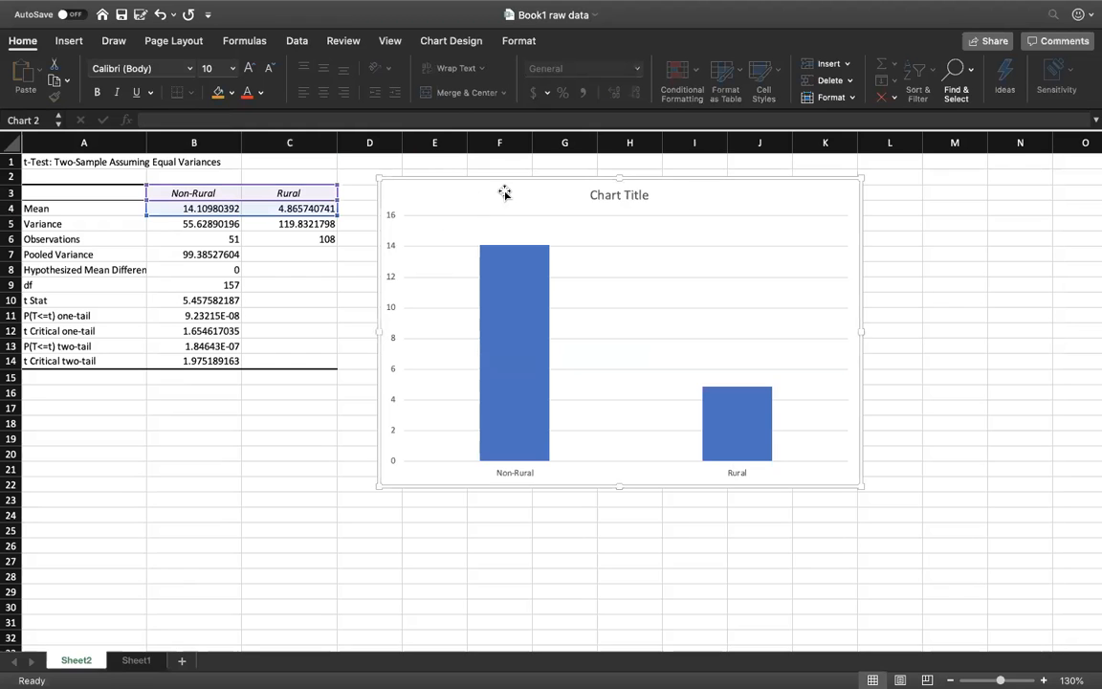
click(454, 43)
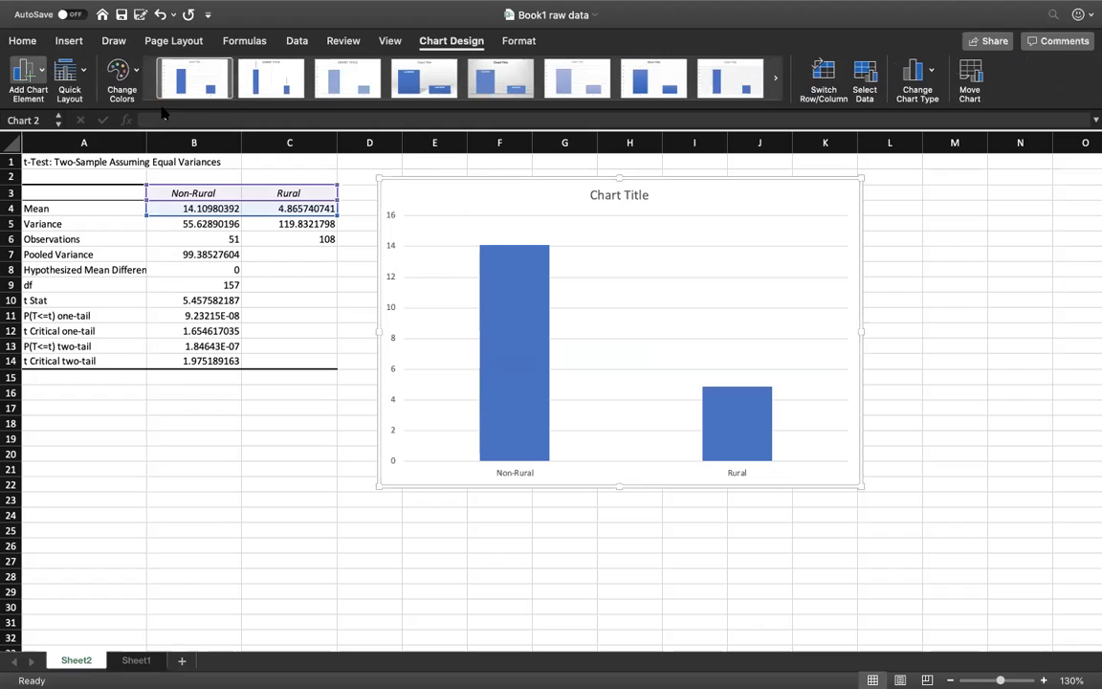
click(178, 151)
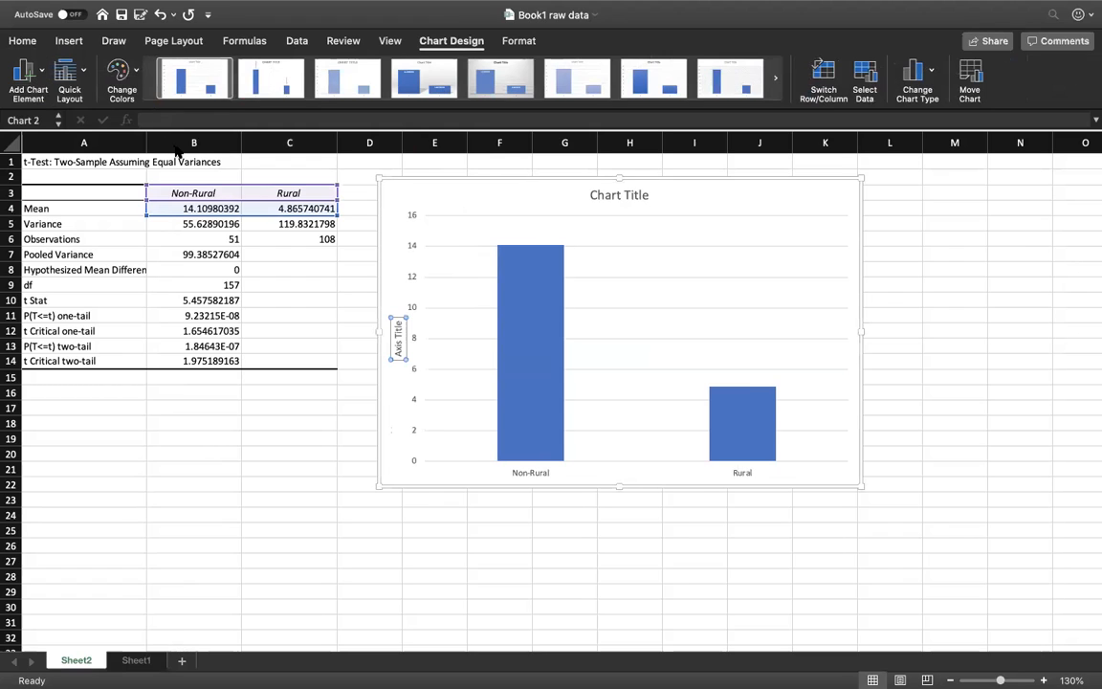
click(400, 352)
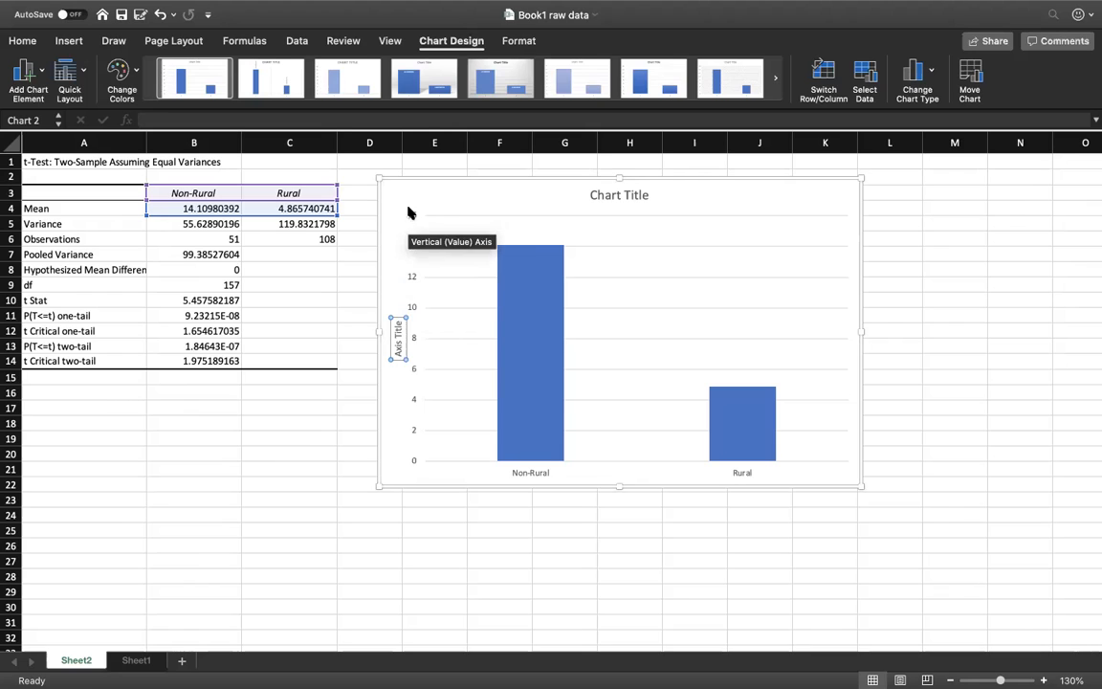
click(402, 334)
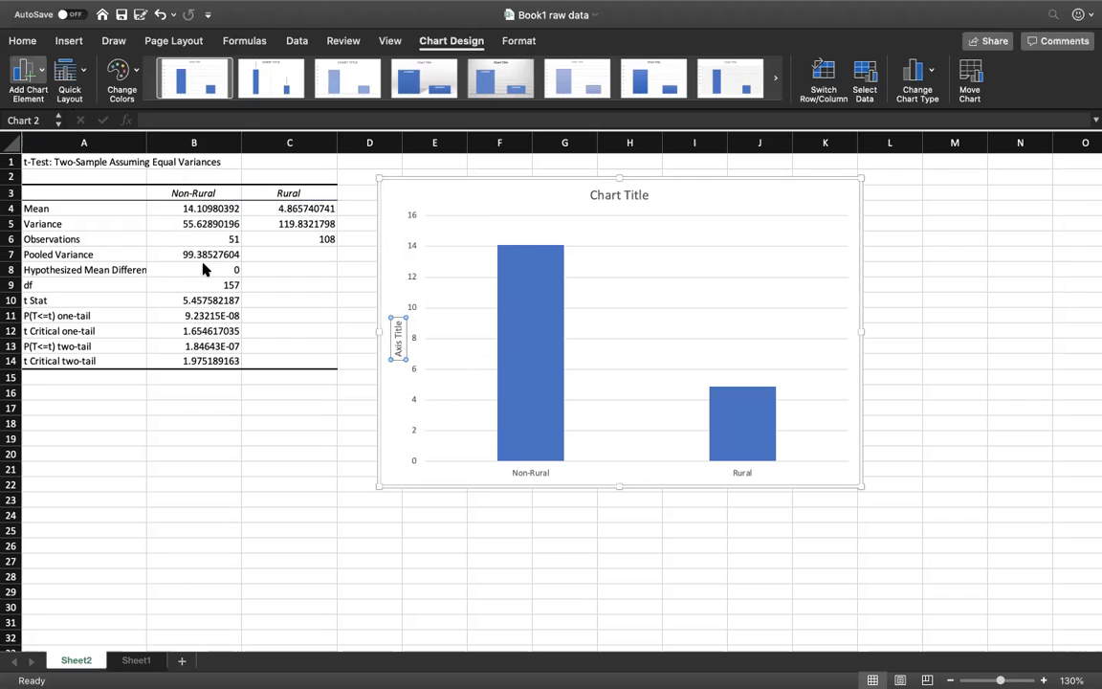
Step: Add data labels above the Non-Rural and Rural columns, leaving the whole chart selected
click(203, 264)
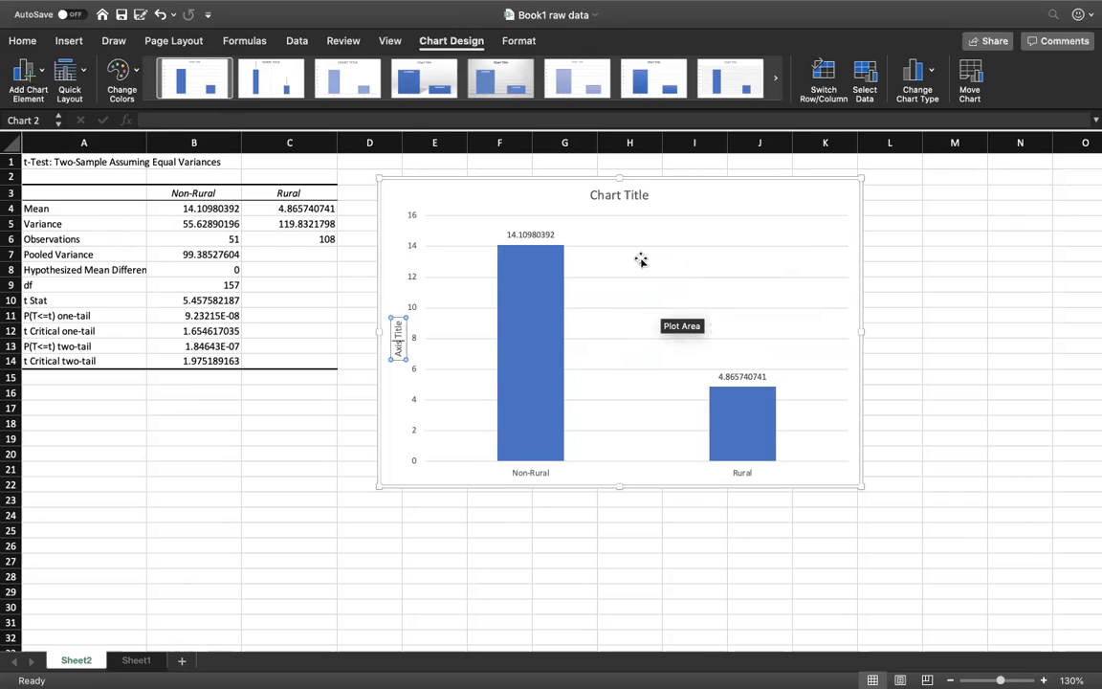
click(761, 195)
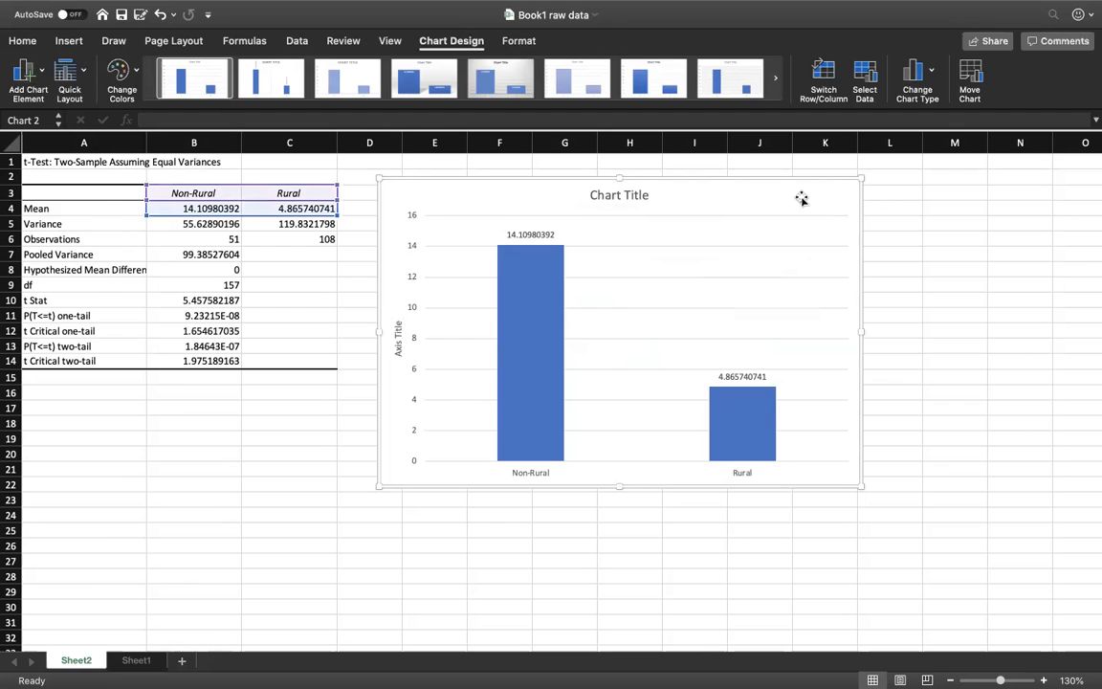
Step: Copy the whole column chart to the clipboard
right_click(802, 198)
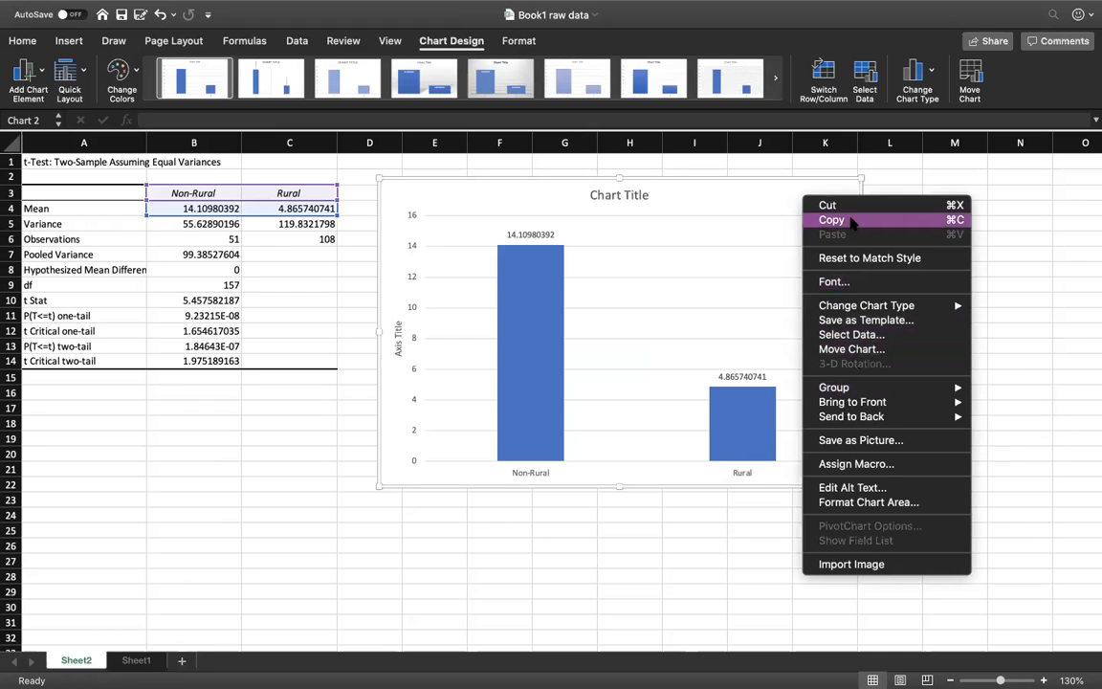
click(852, 222)
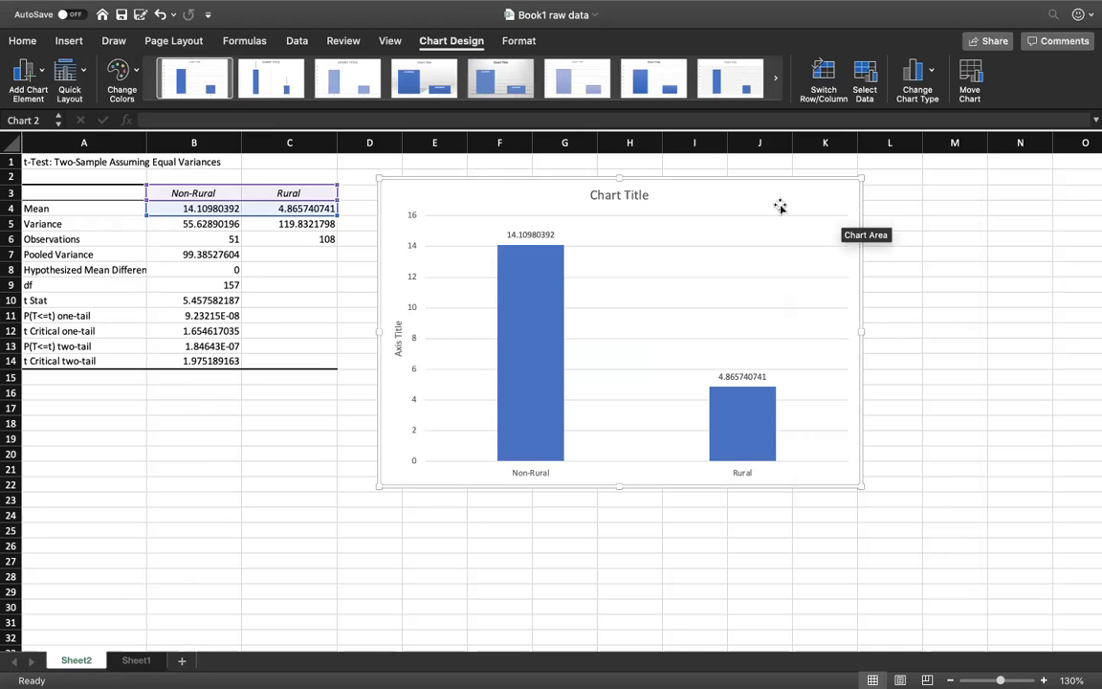
click(636, 197)
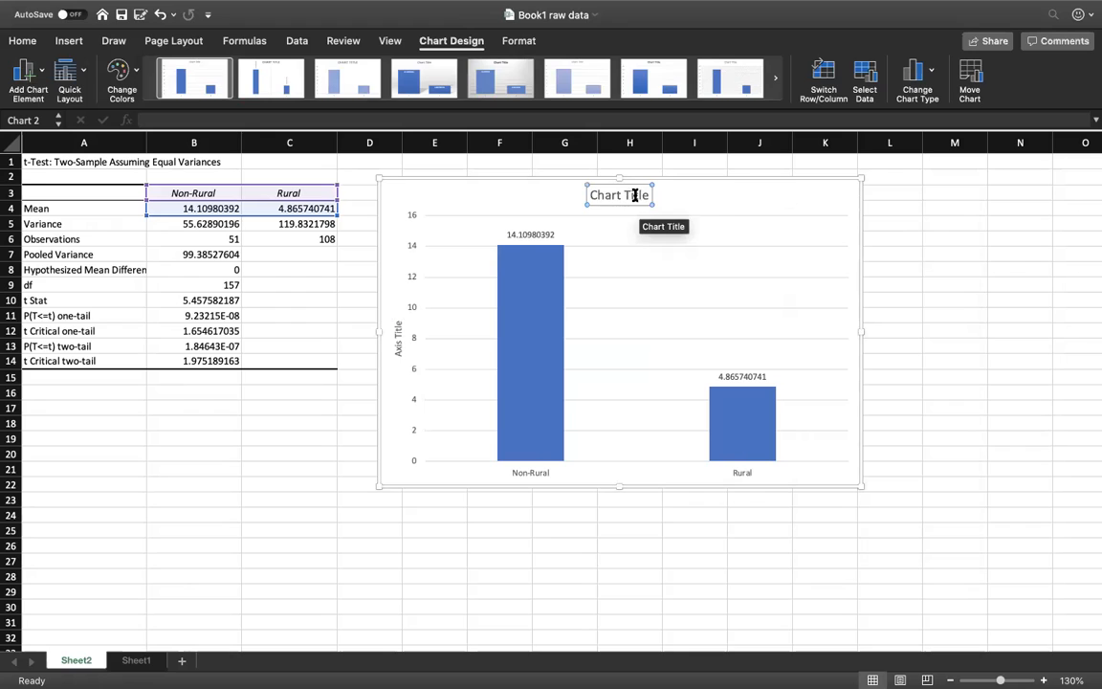
click(776, 197)
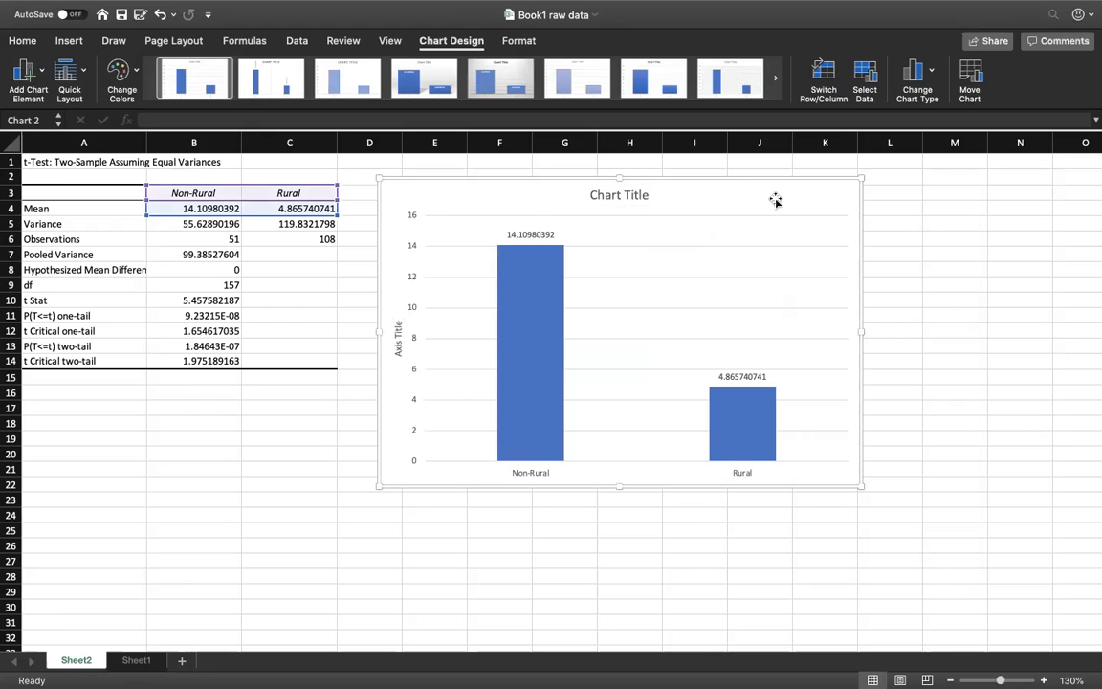
right_click(776, 199)
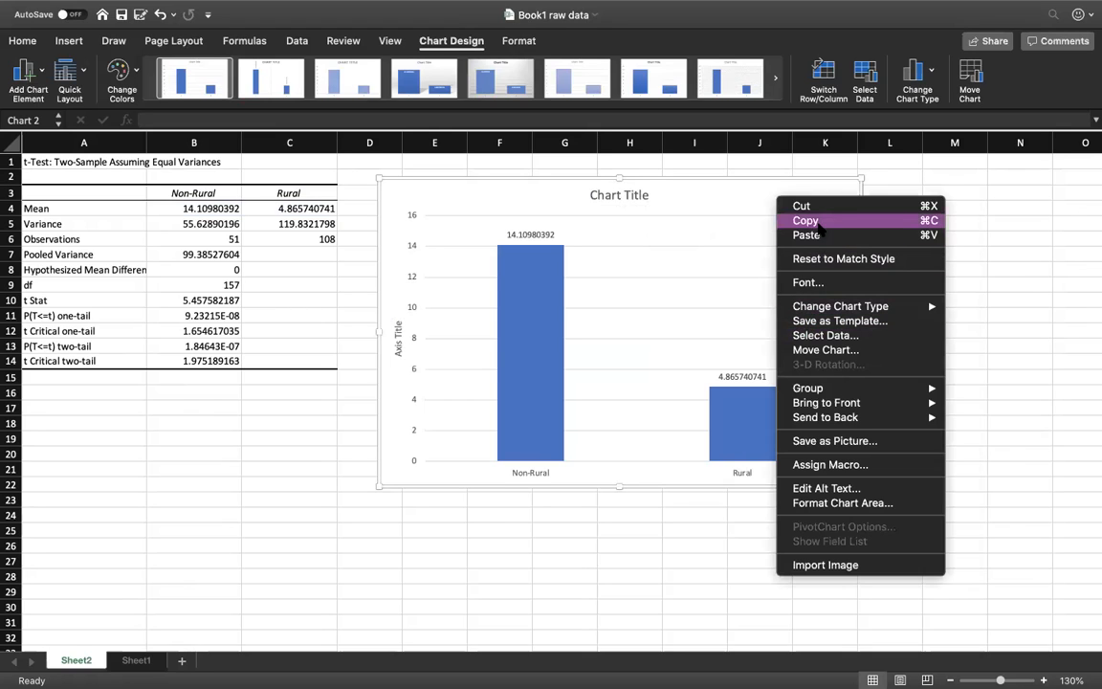
click(933, 182)
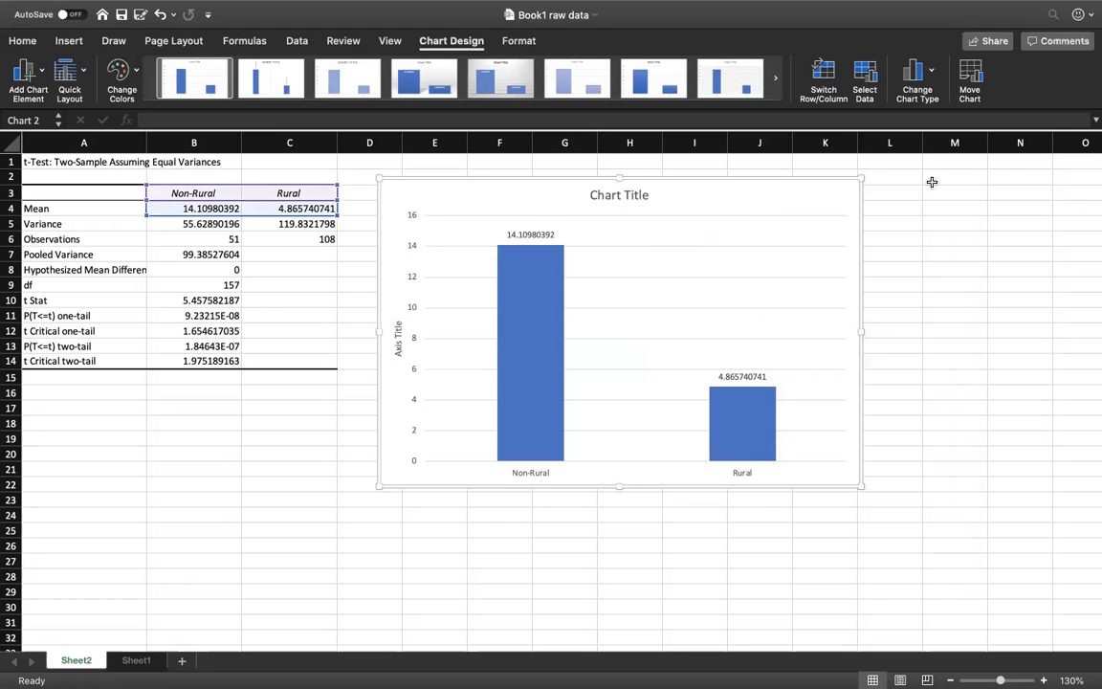